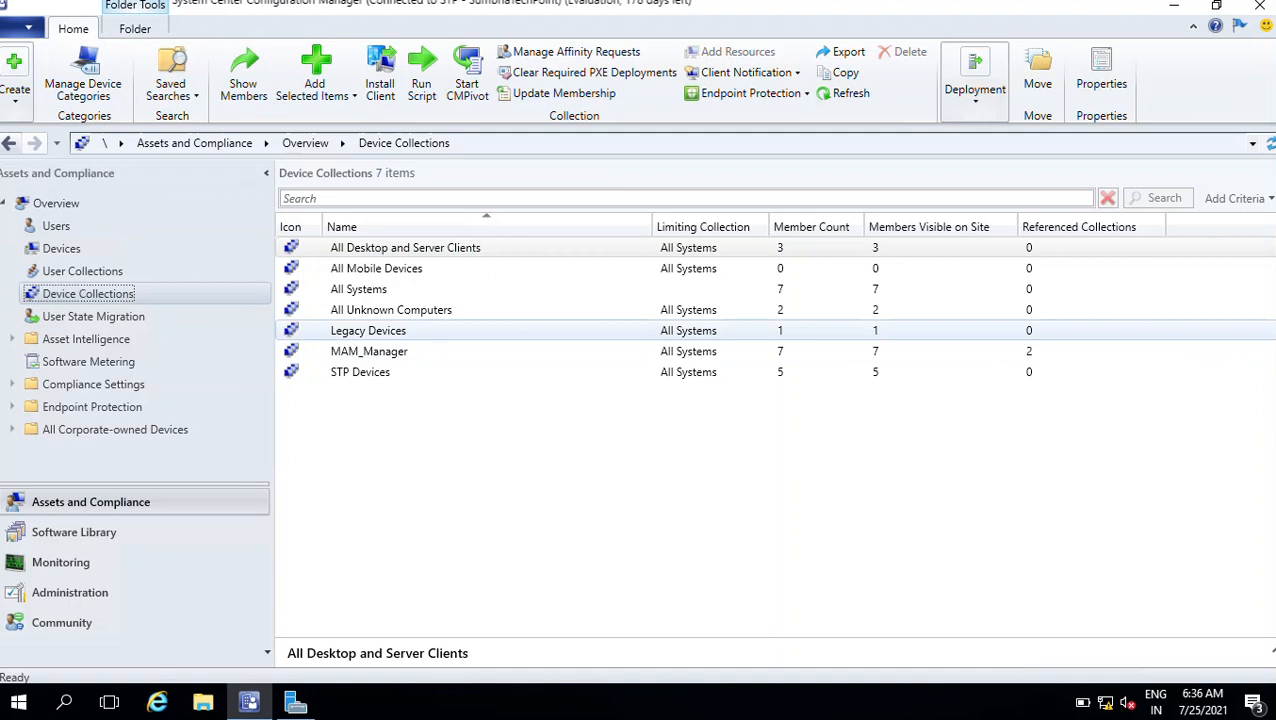
Show the members of the Legacy Devices collection and return to the device collections list.
click(368, 331)
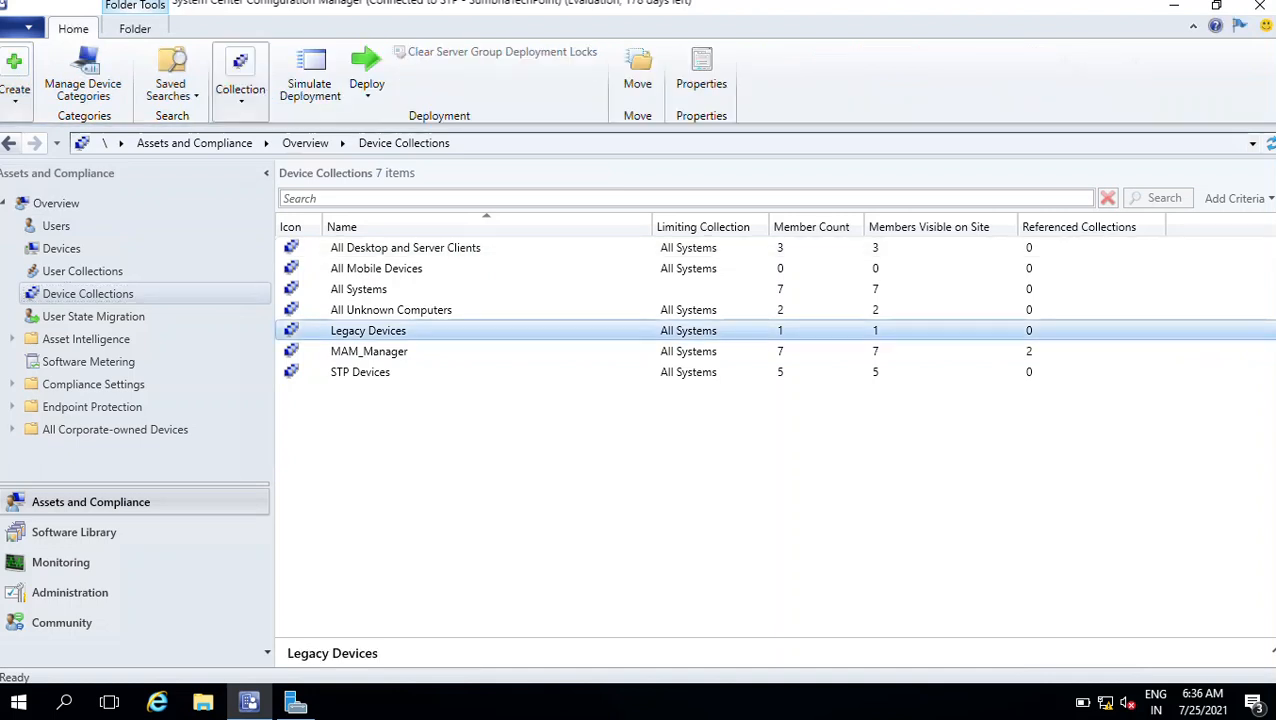
double_click(368, 331)
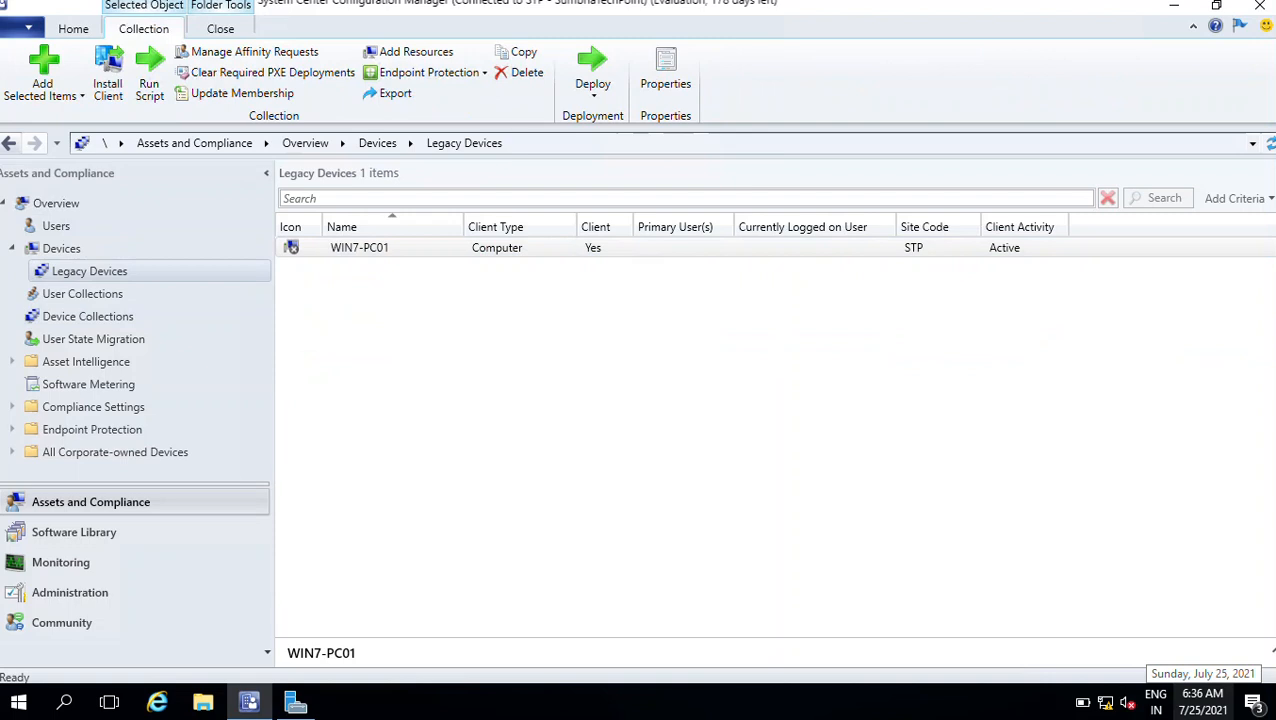
click(88, 316)
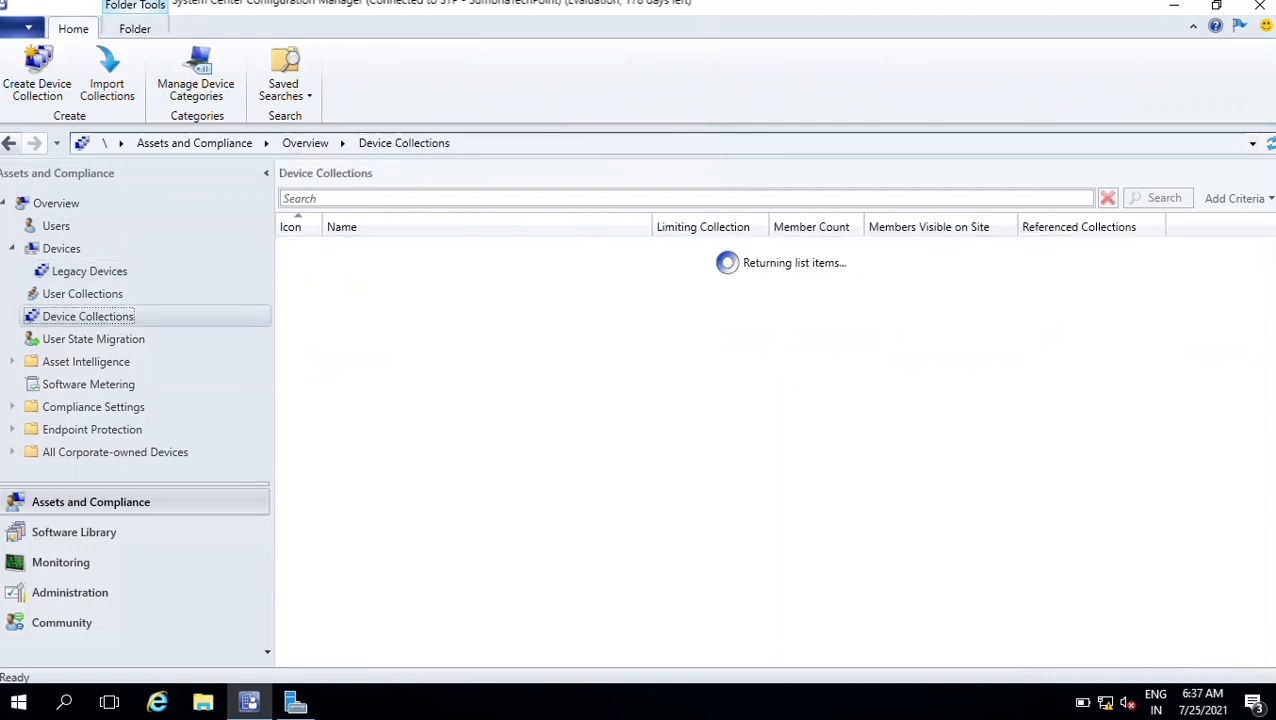
Start a new device collection named "Exclude Collection - O365" with All Systems as its limiting collection.
right_click(428, 437)
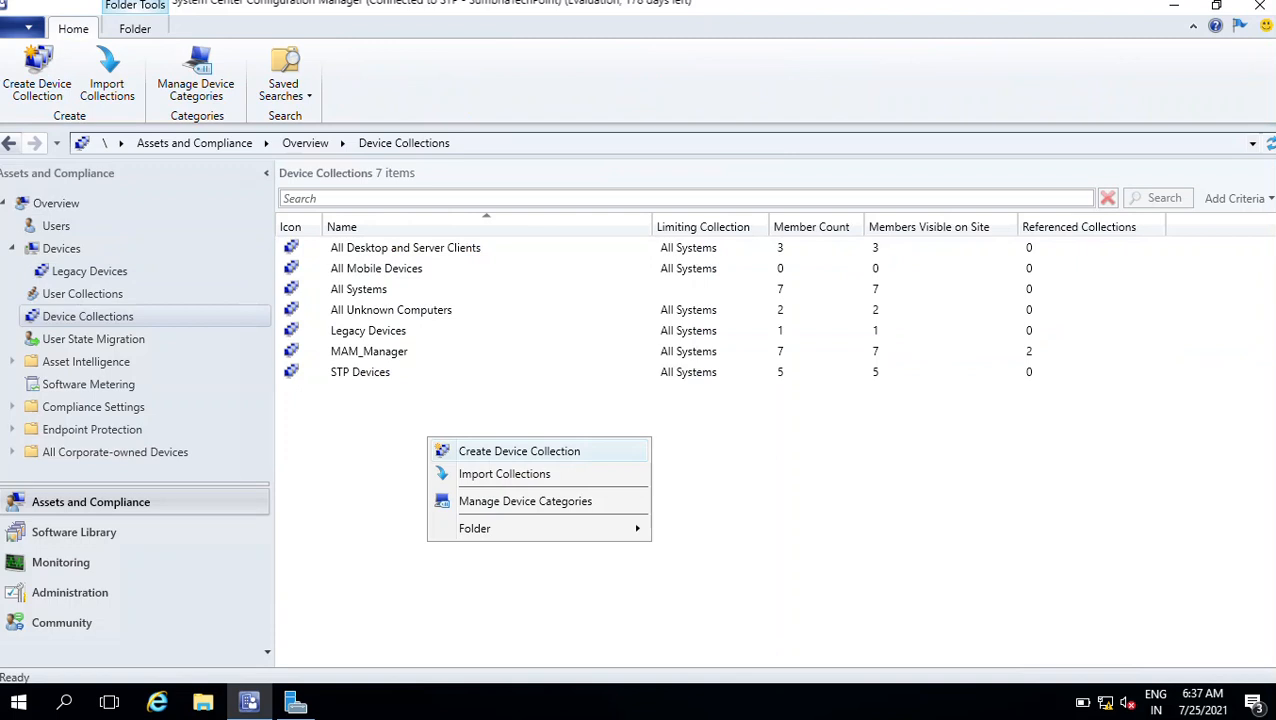
click(519, 451)
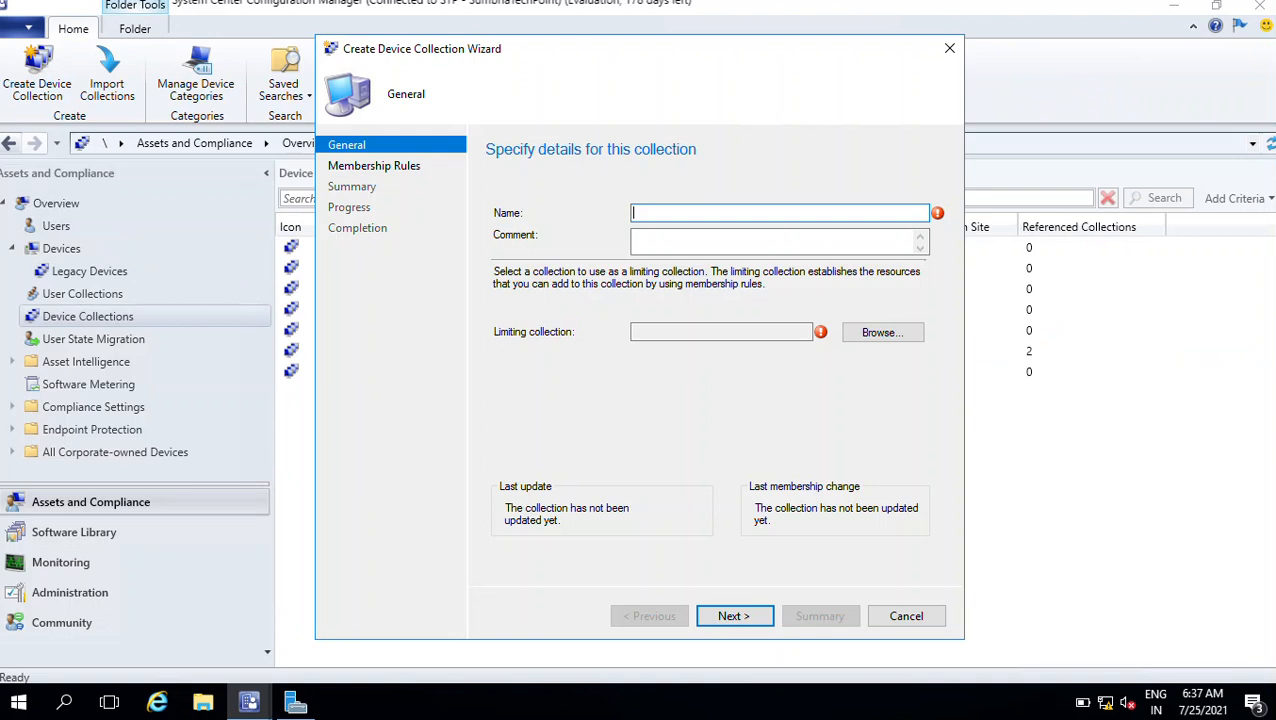
text(Exclude Collection - O)
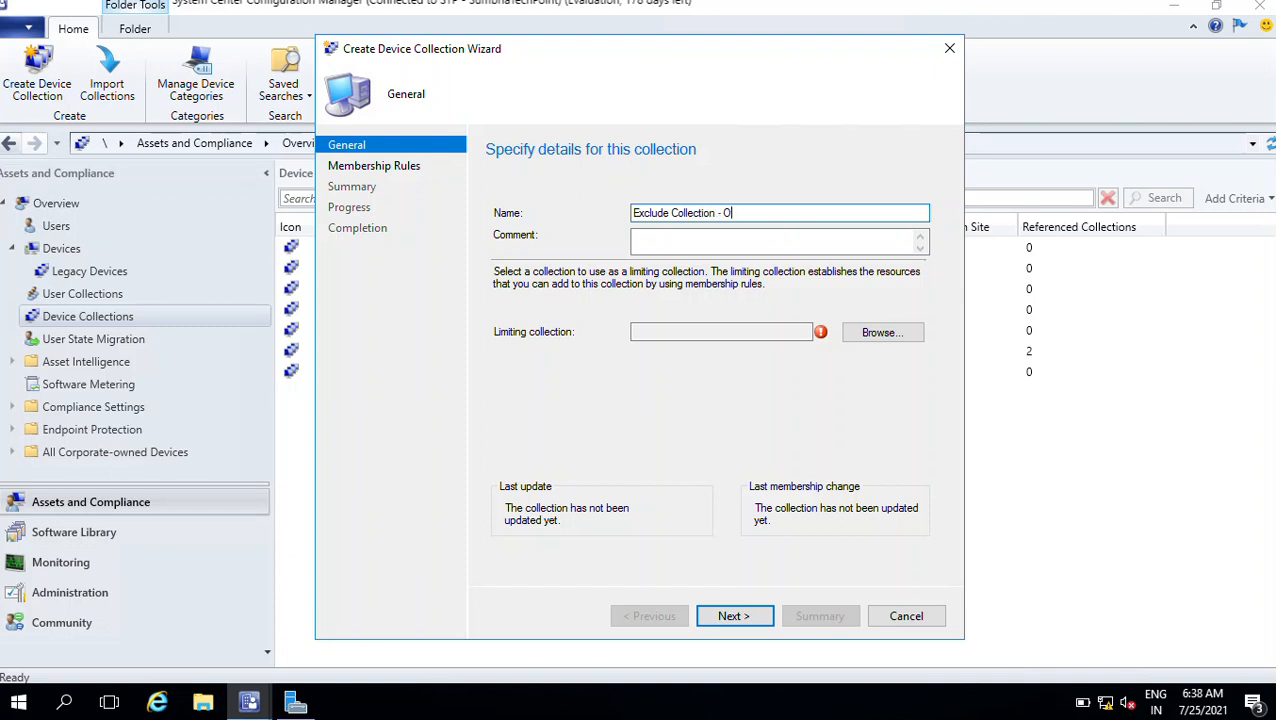
text(365)
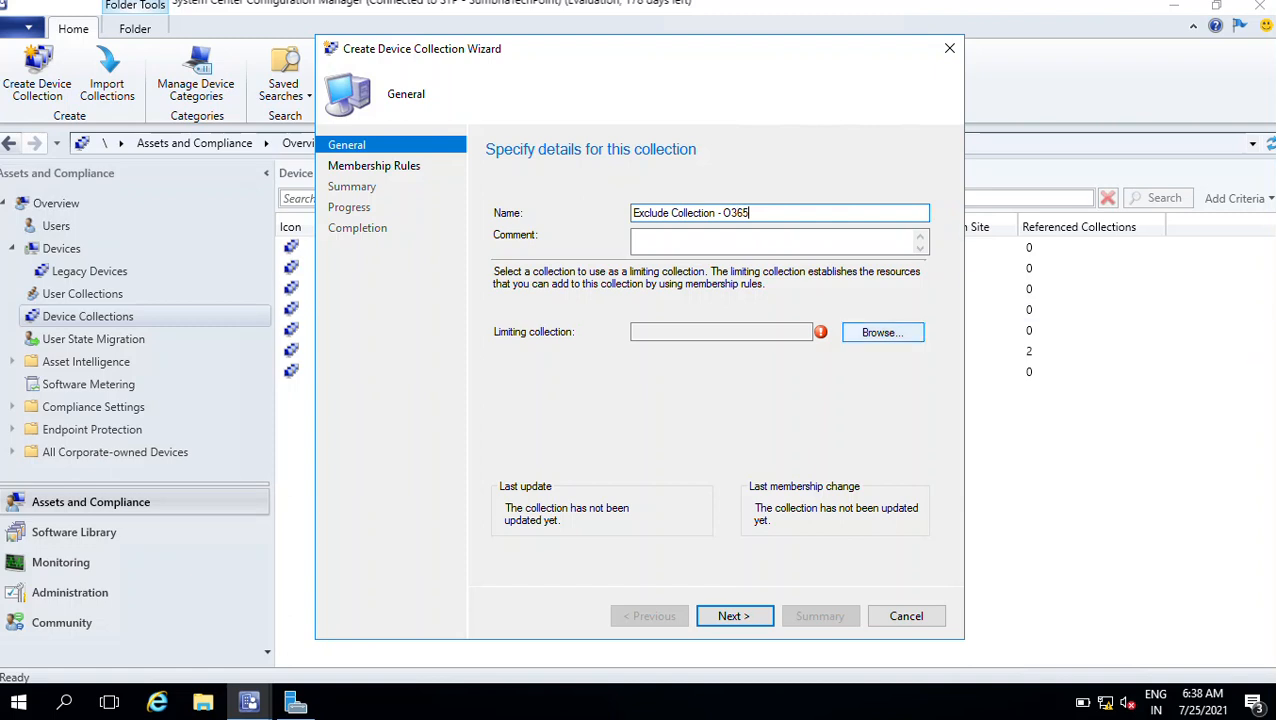
click(882, 332)
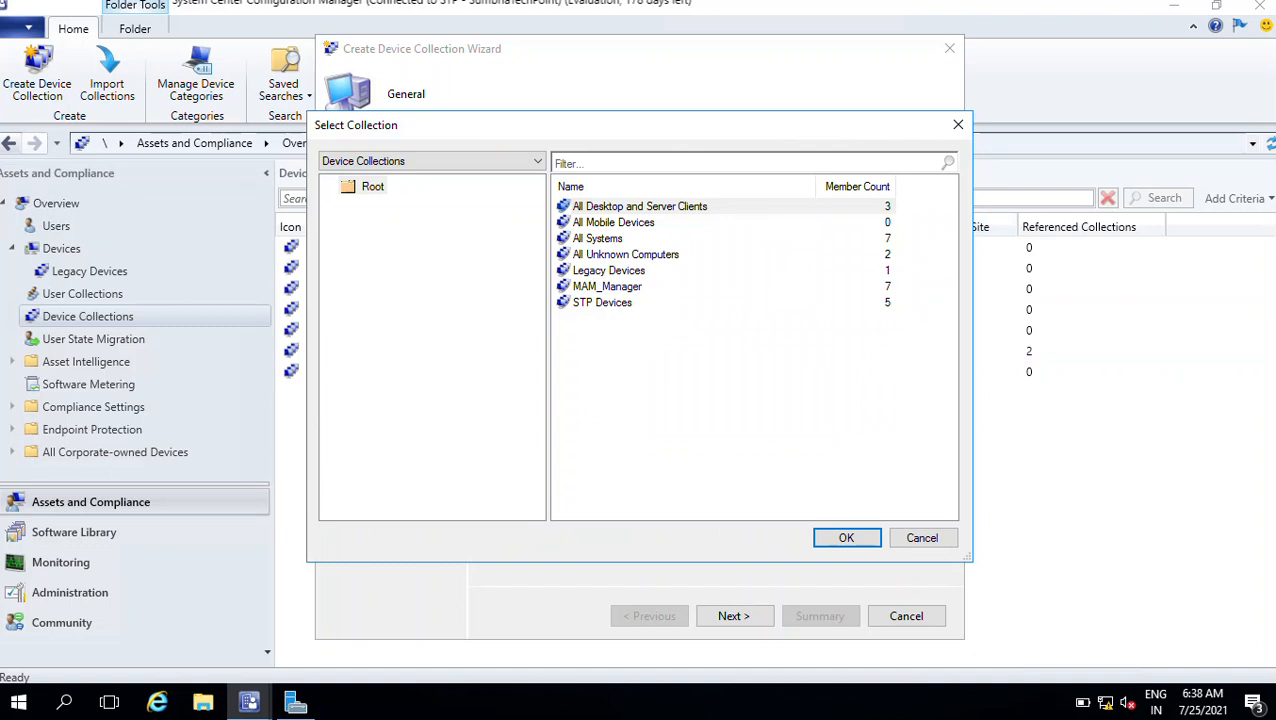
click(598, 238)
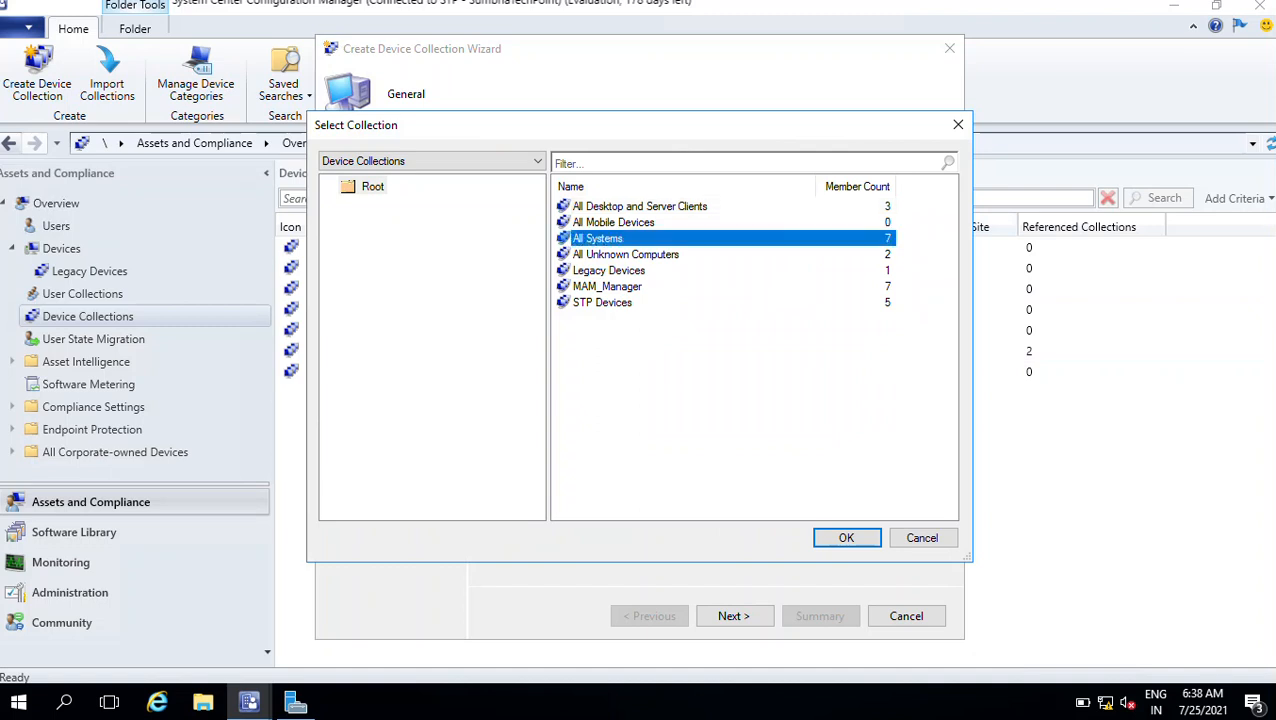
key(Return)
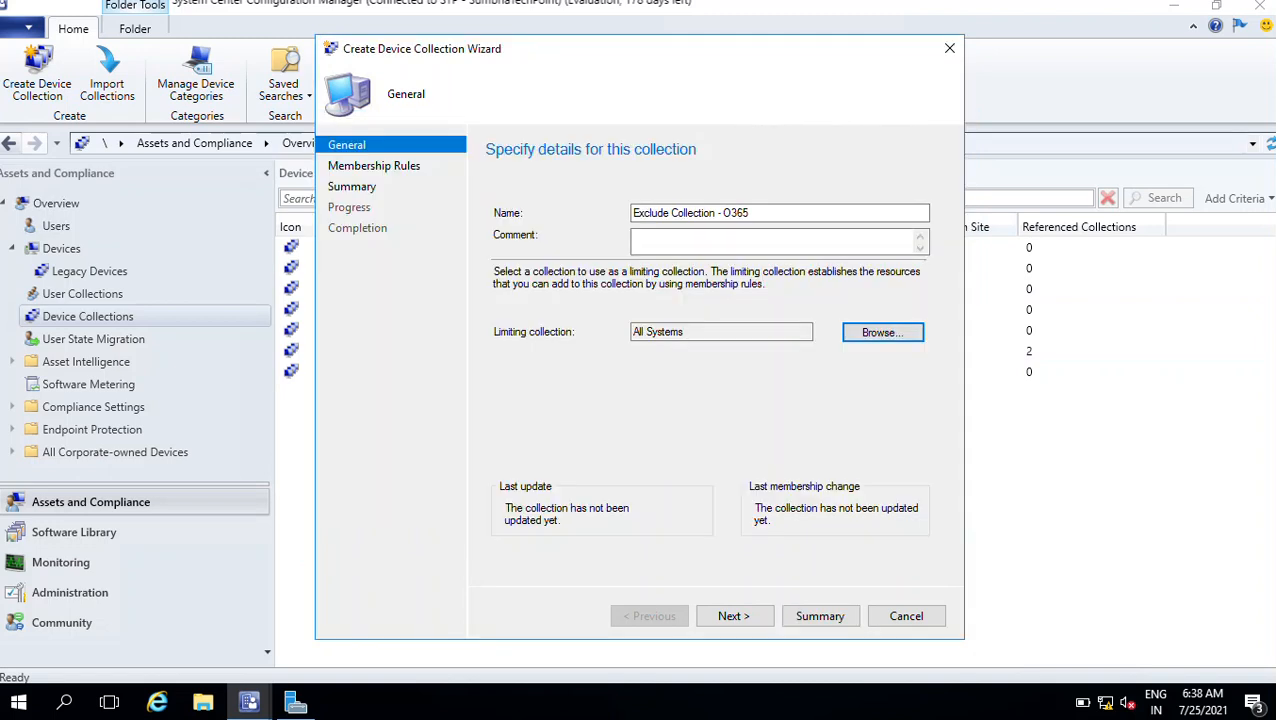
key(Return)
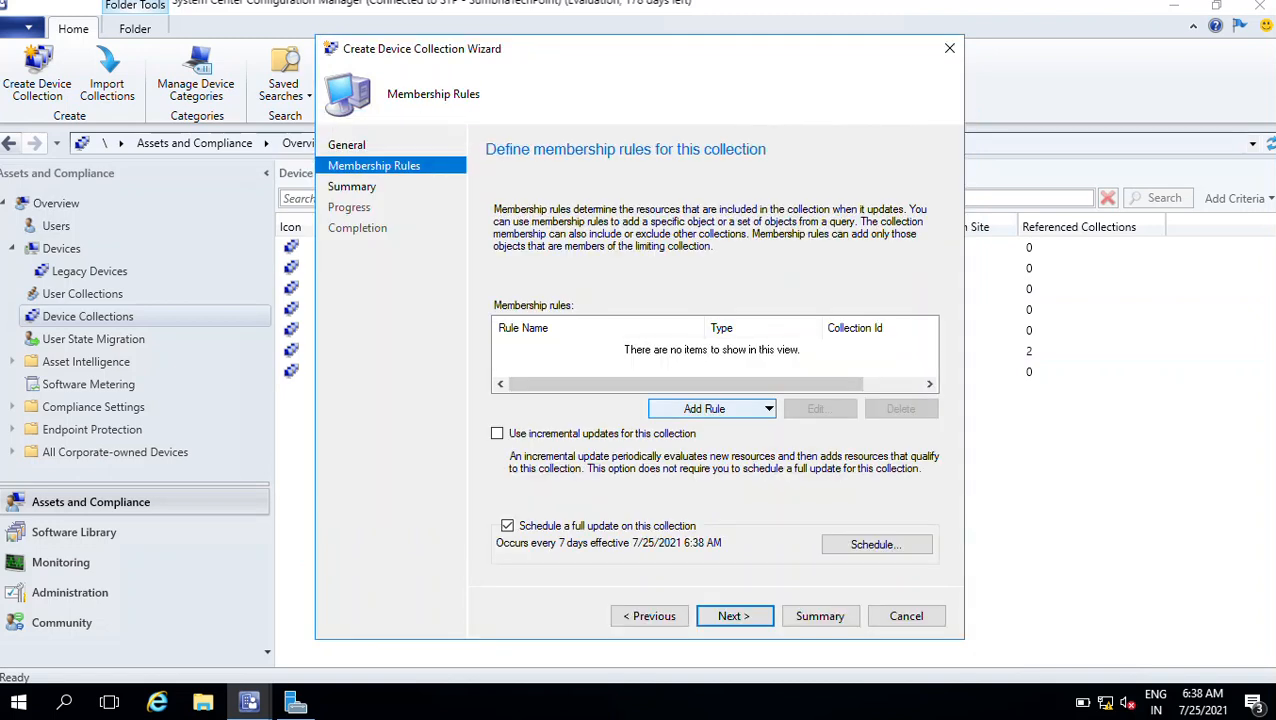
Add a direct membership rule that searches System Resource names with "%" and includes all the listed resources.
click(712, 409)
click(708, 432)
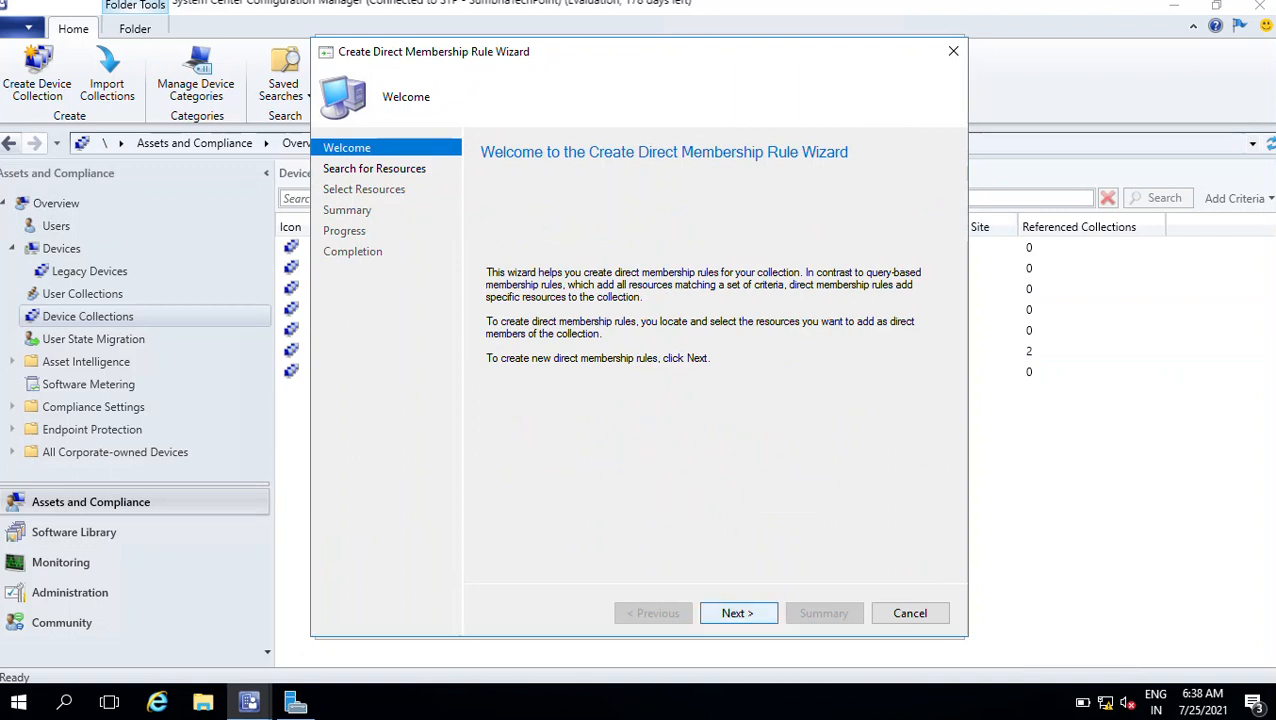
click(738, 613)
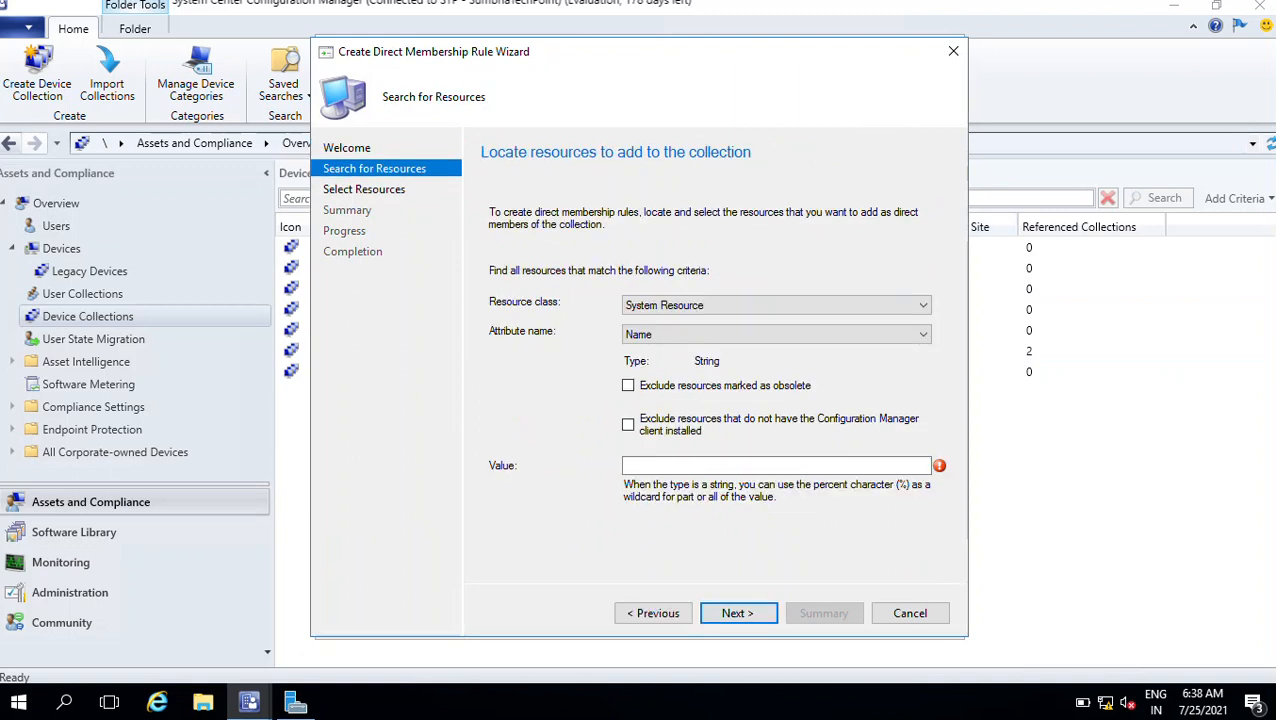
click(738, 466)
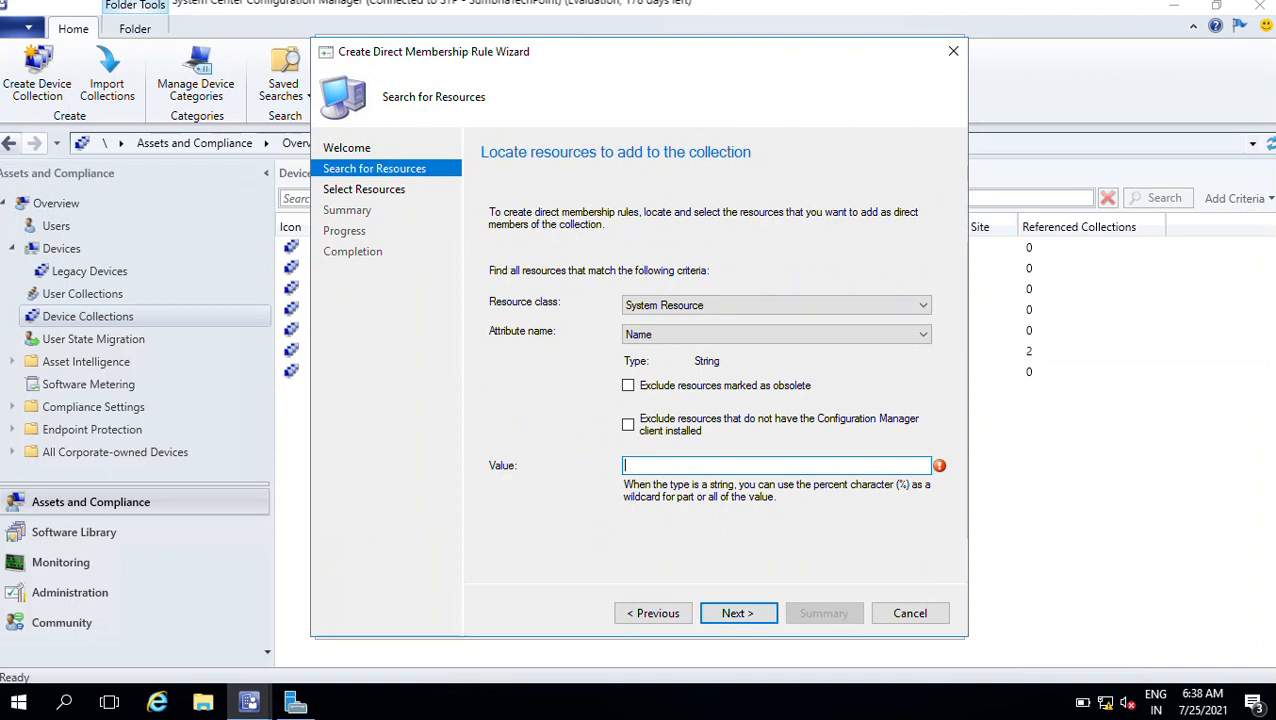
text(%)
click(738, 613)
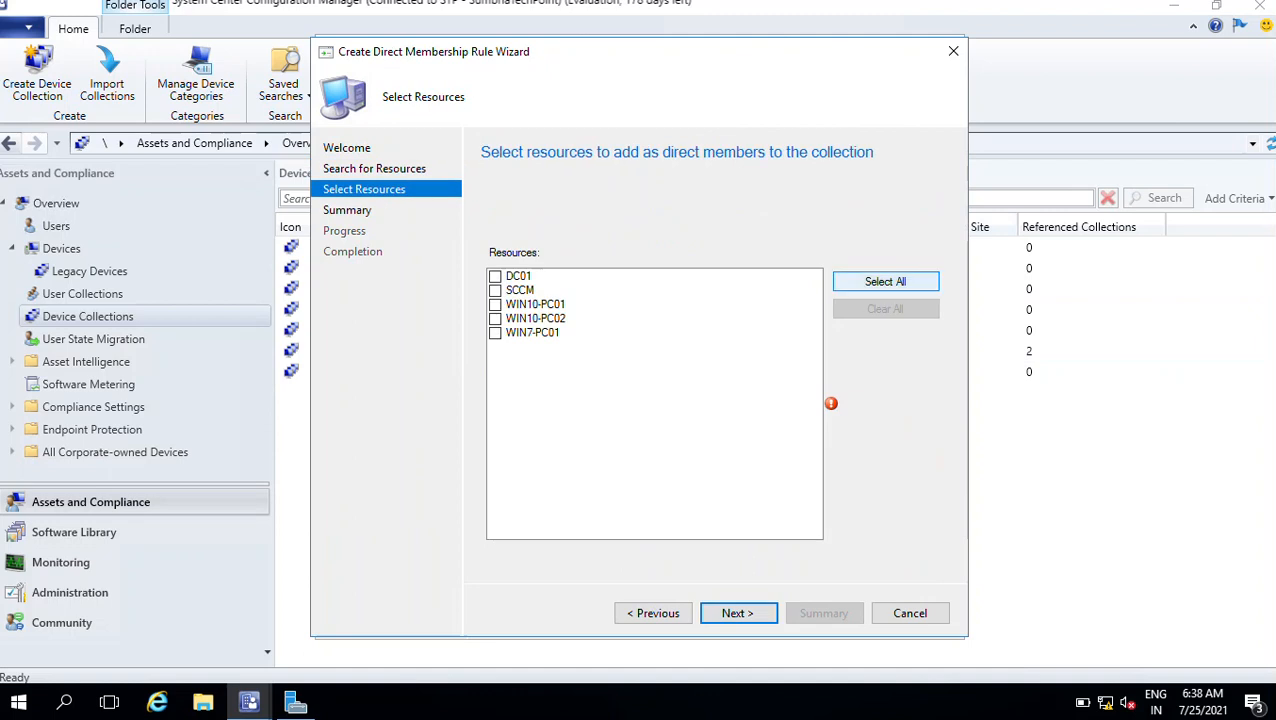
click(885, 281)
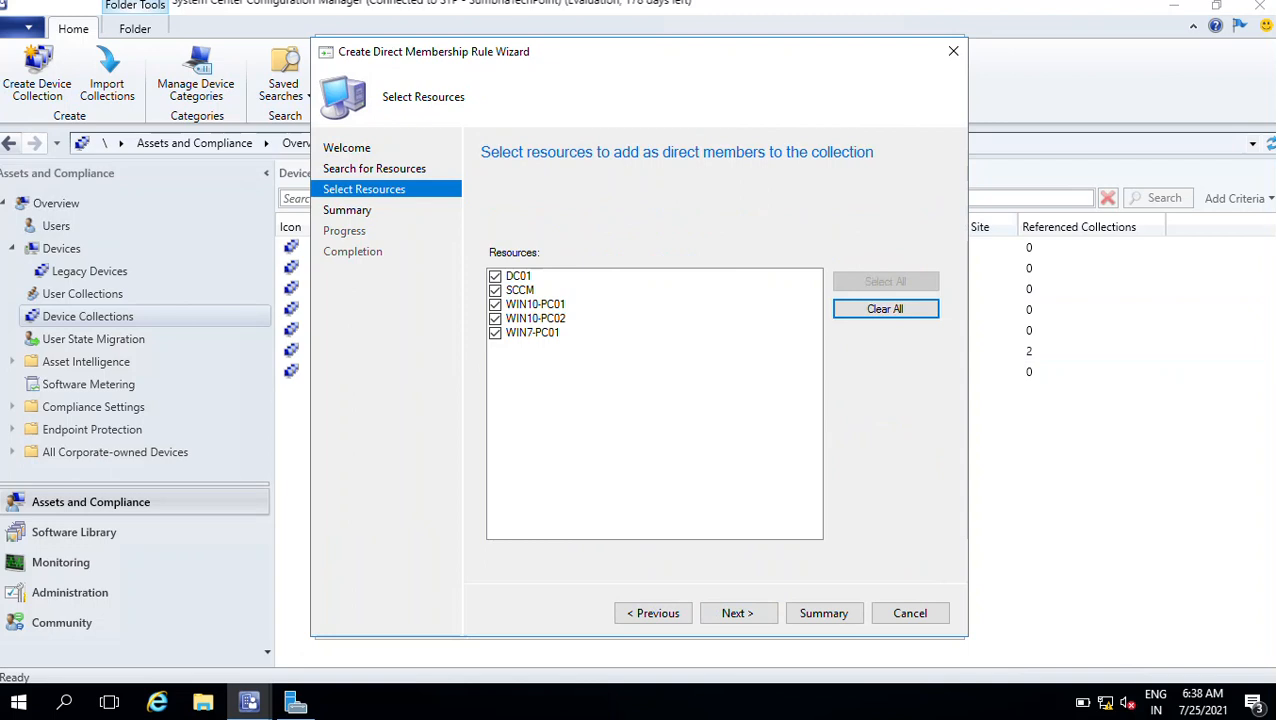
key(Return)
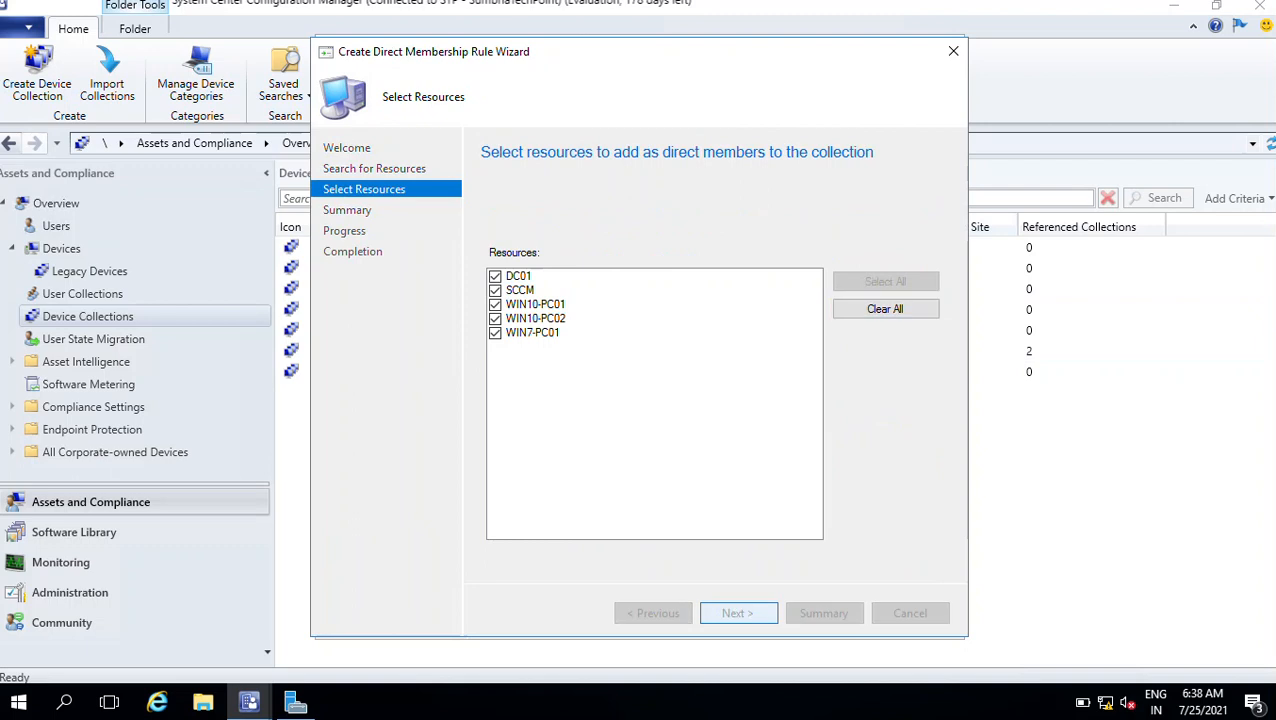
key(Return)
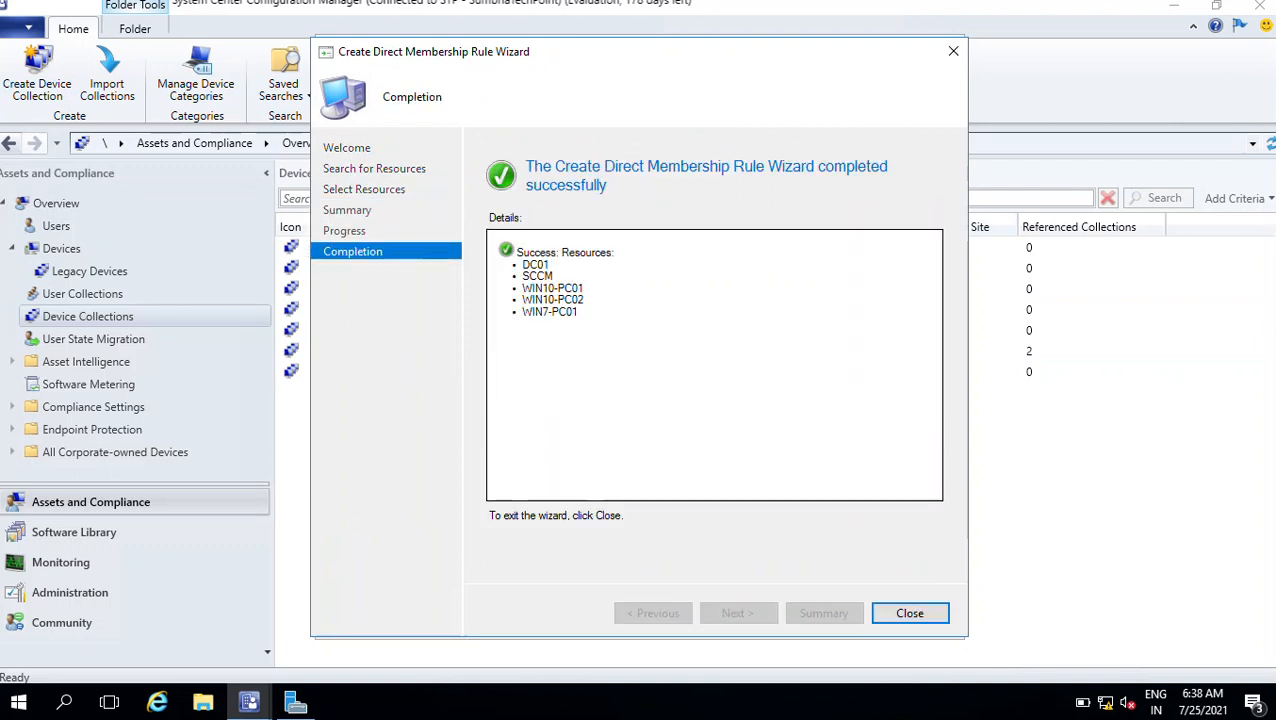
key(Return)
Accept the membership rules and summary to finish creating the Exclude Collection - O365 device collection.
key(Return)
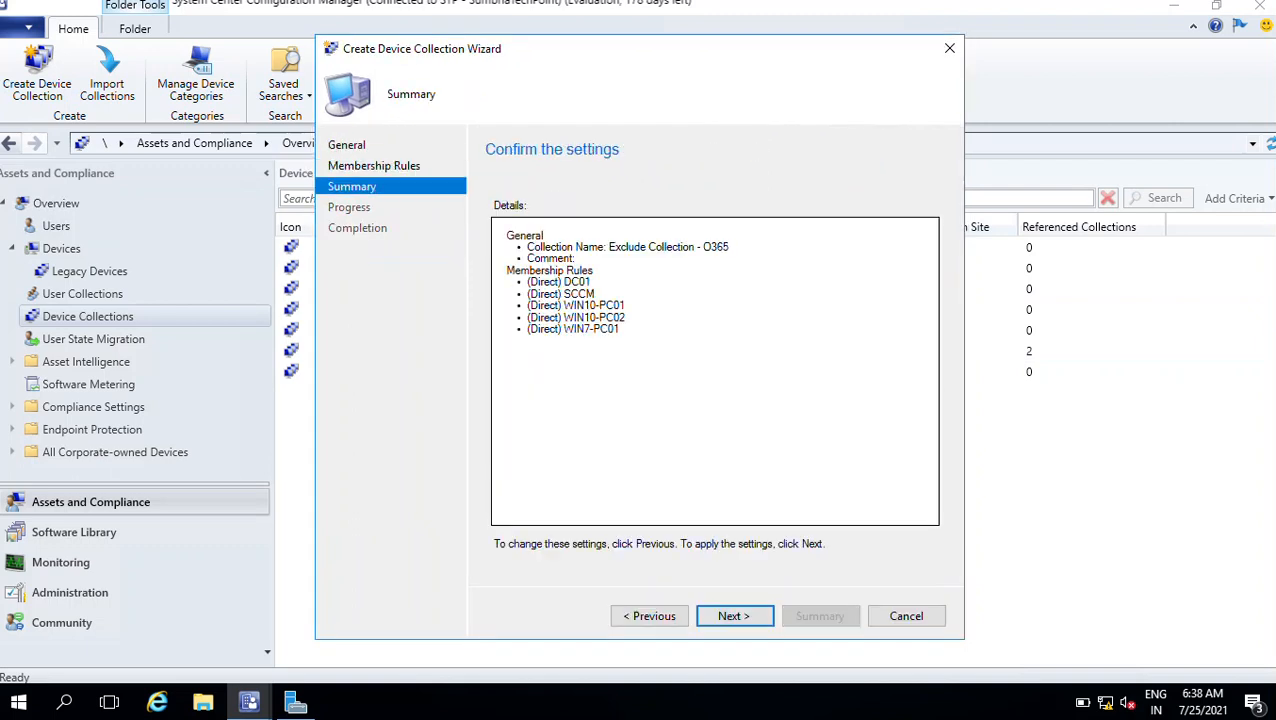
key(Return)
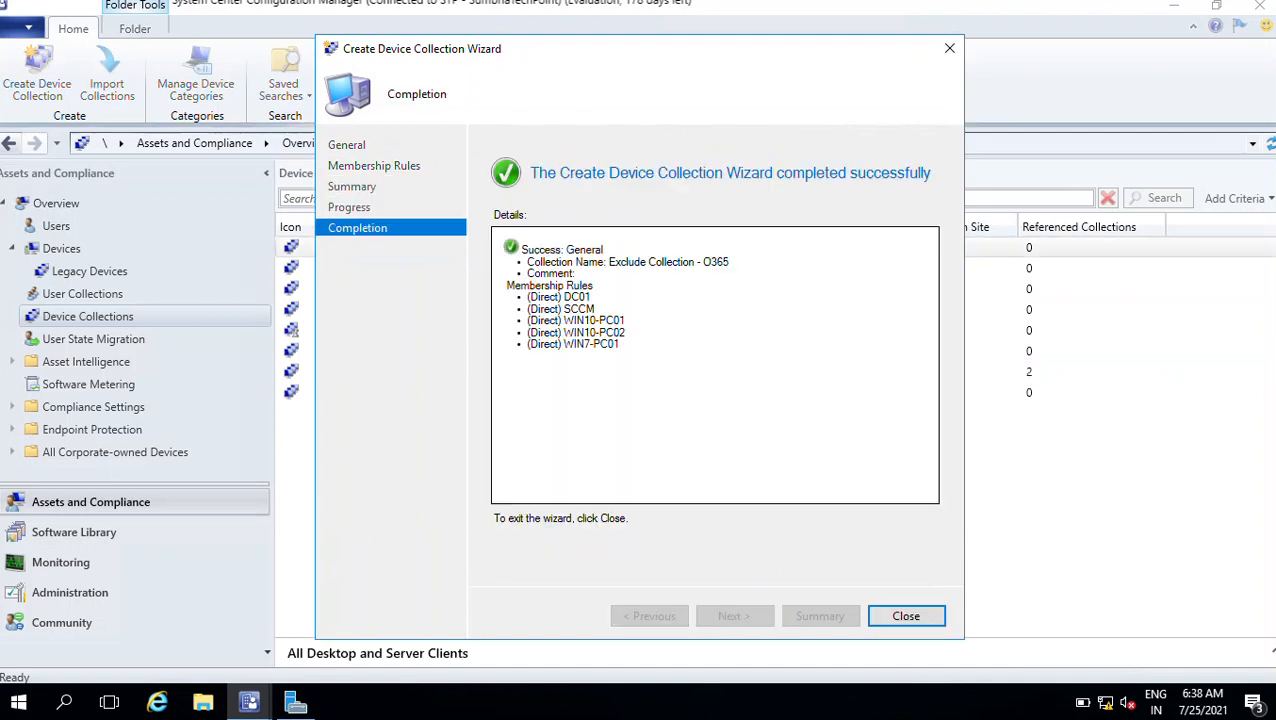
key(Return)
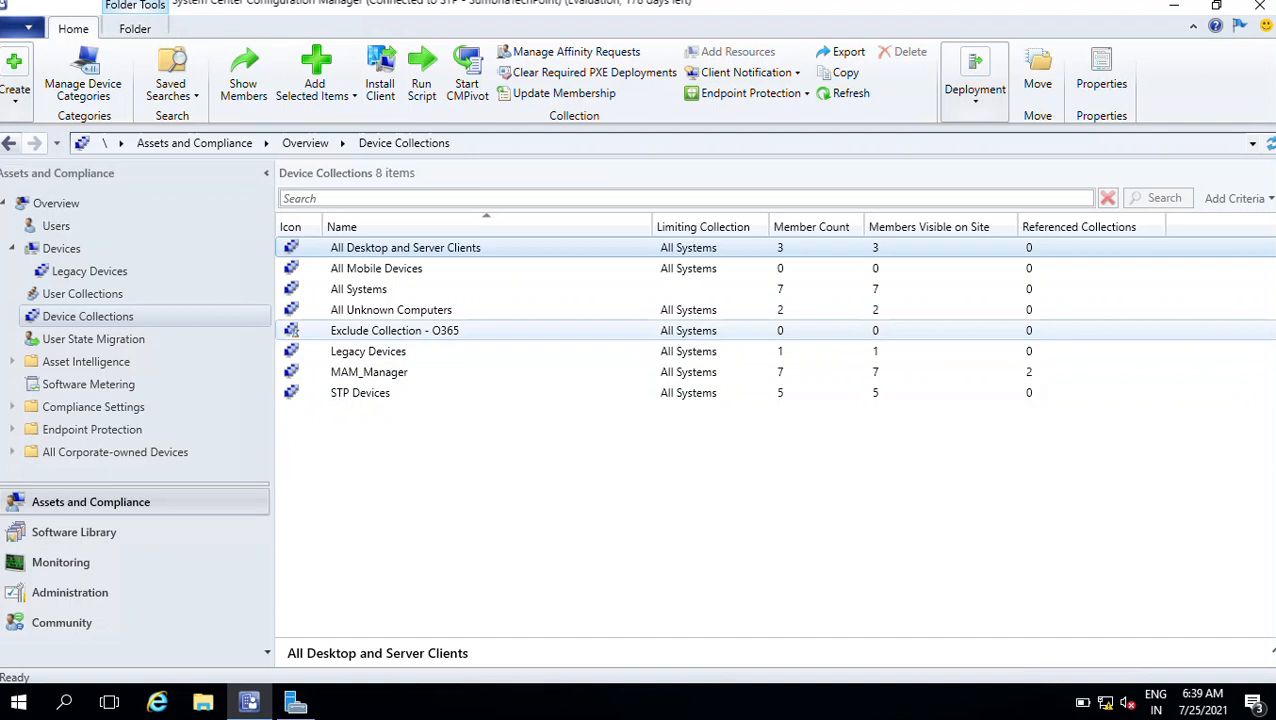
Show the members of Exclude Collection - O365 and go through each listed device.
click(395, 330)
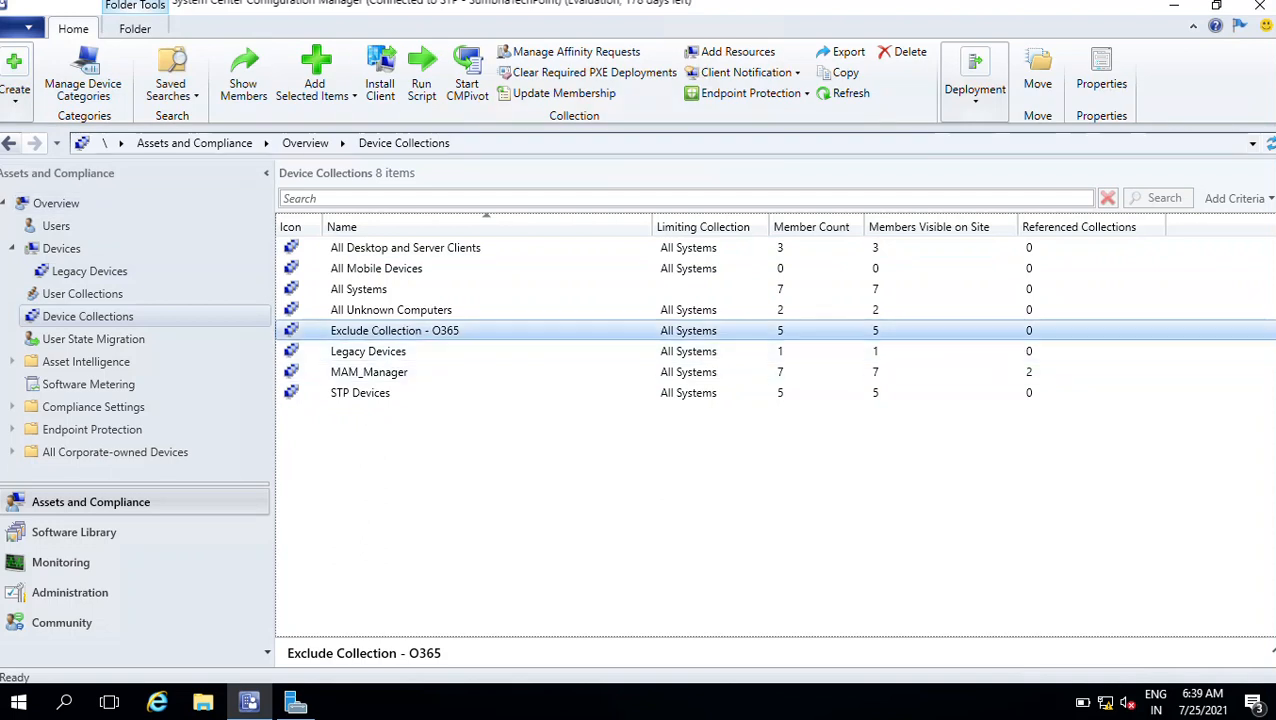
right_click(477, 331)
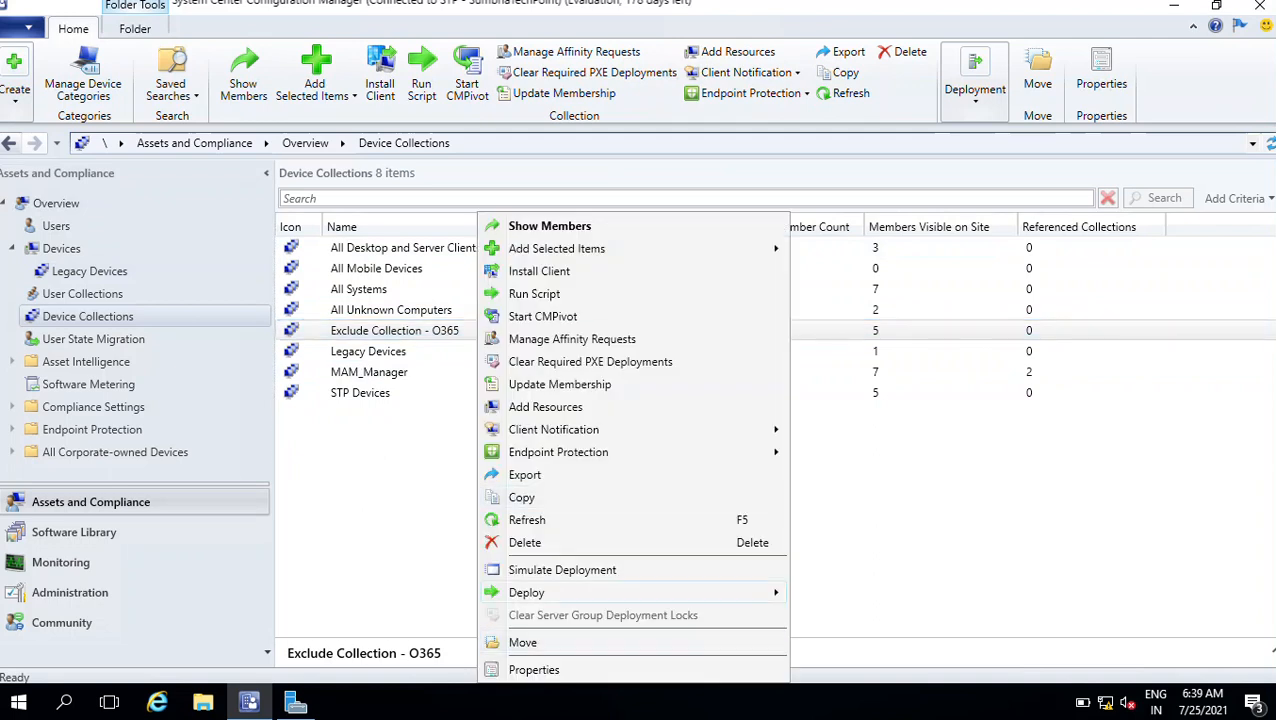
click(521, 497)
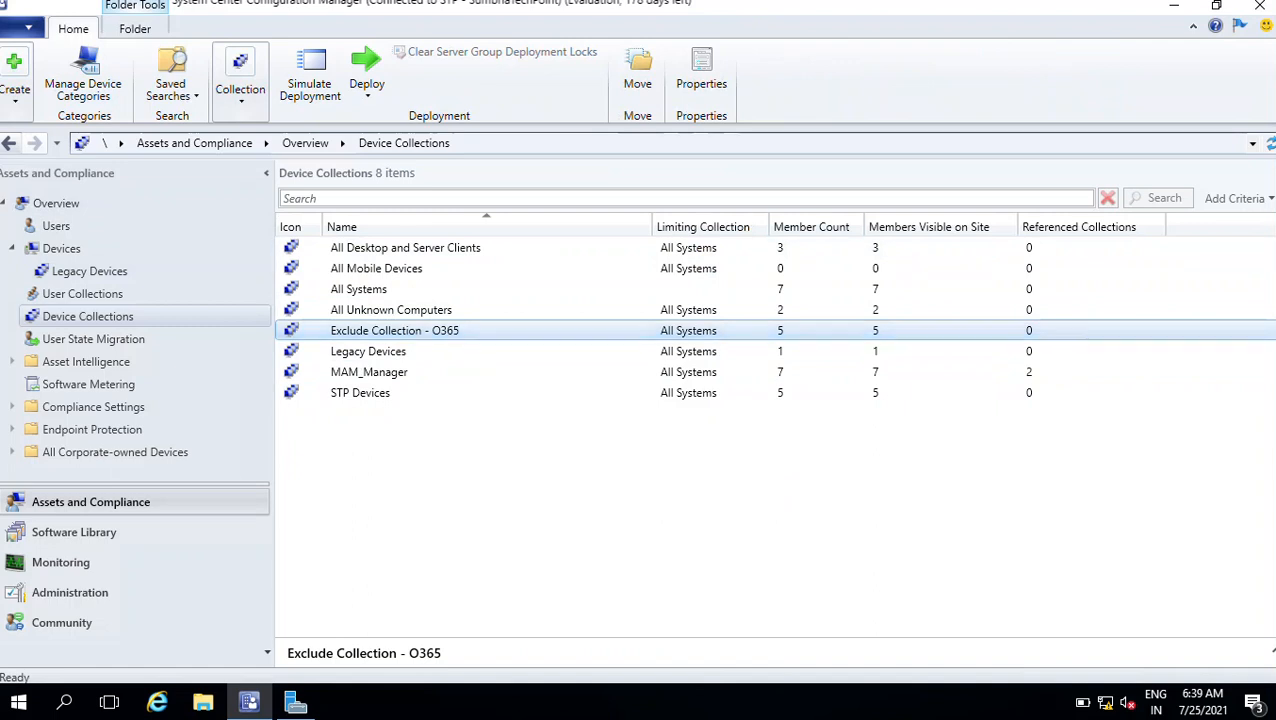
double_click(395, 331)
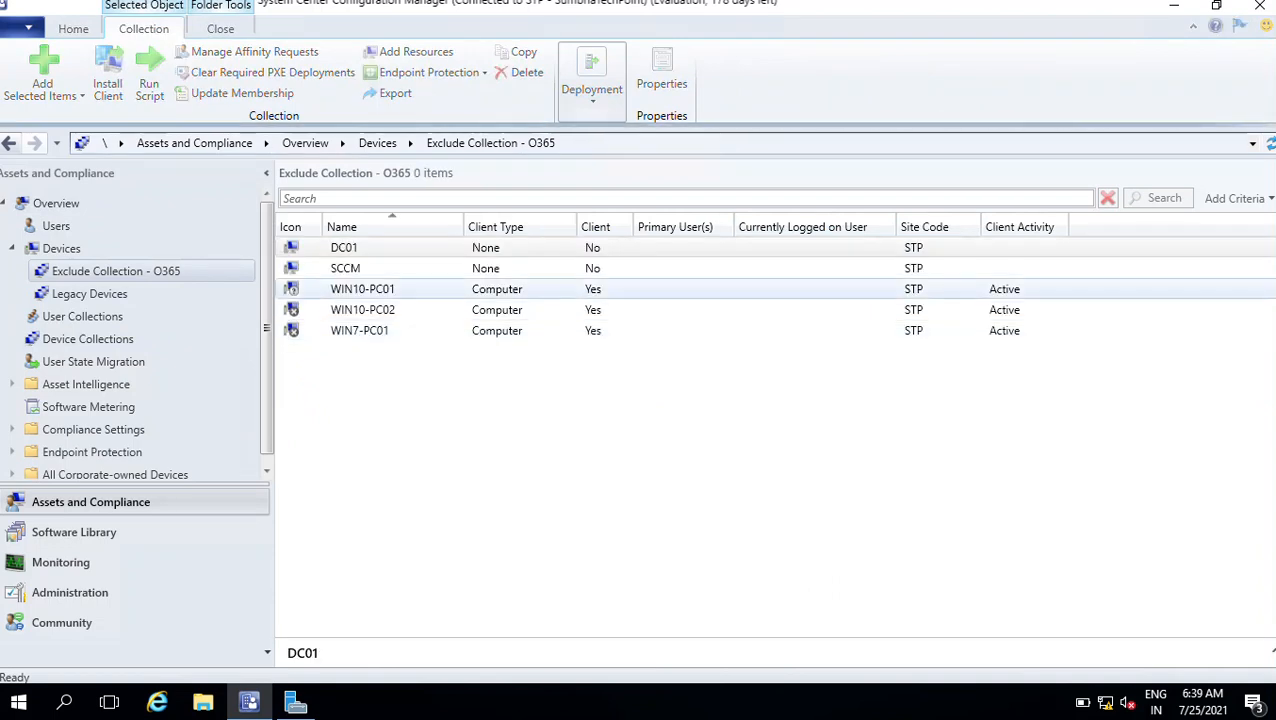
click(370, 248)
click(370, 268)
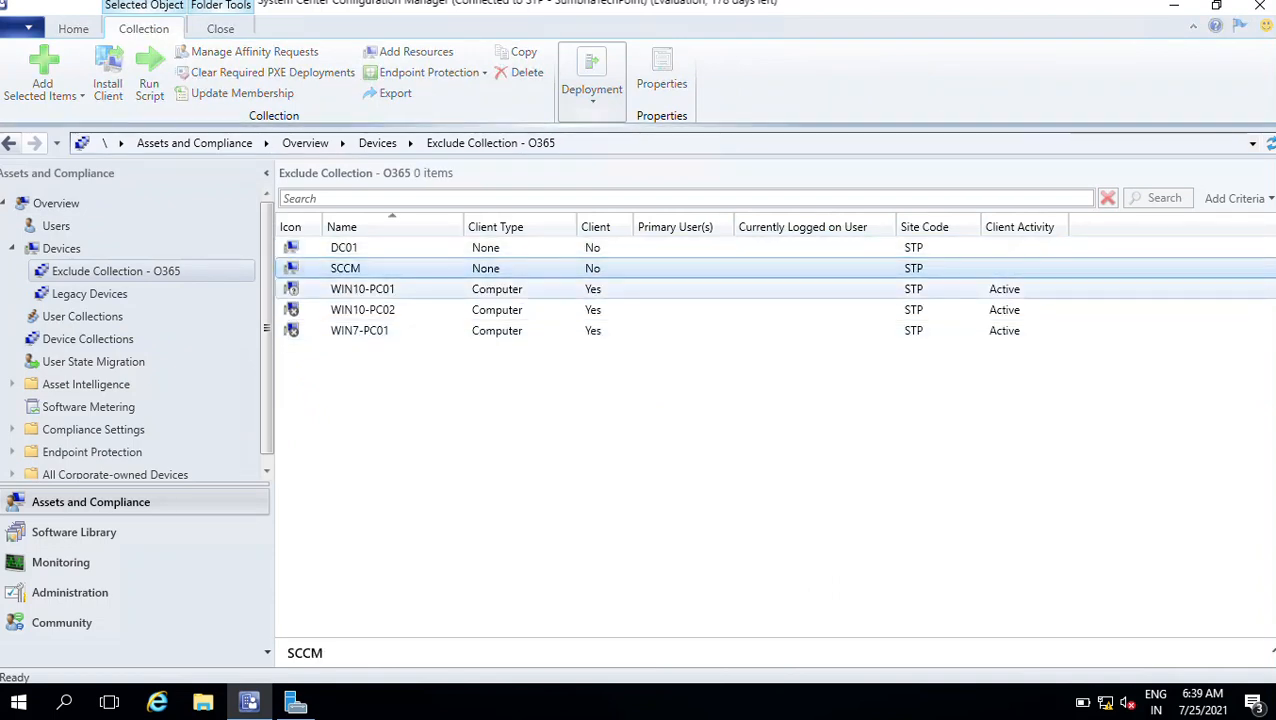
click(370, 289)
click(370, 310)
click(370, 330)
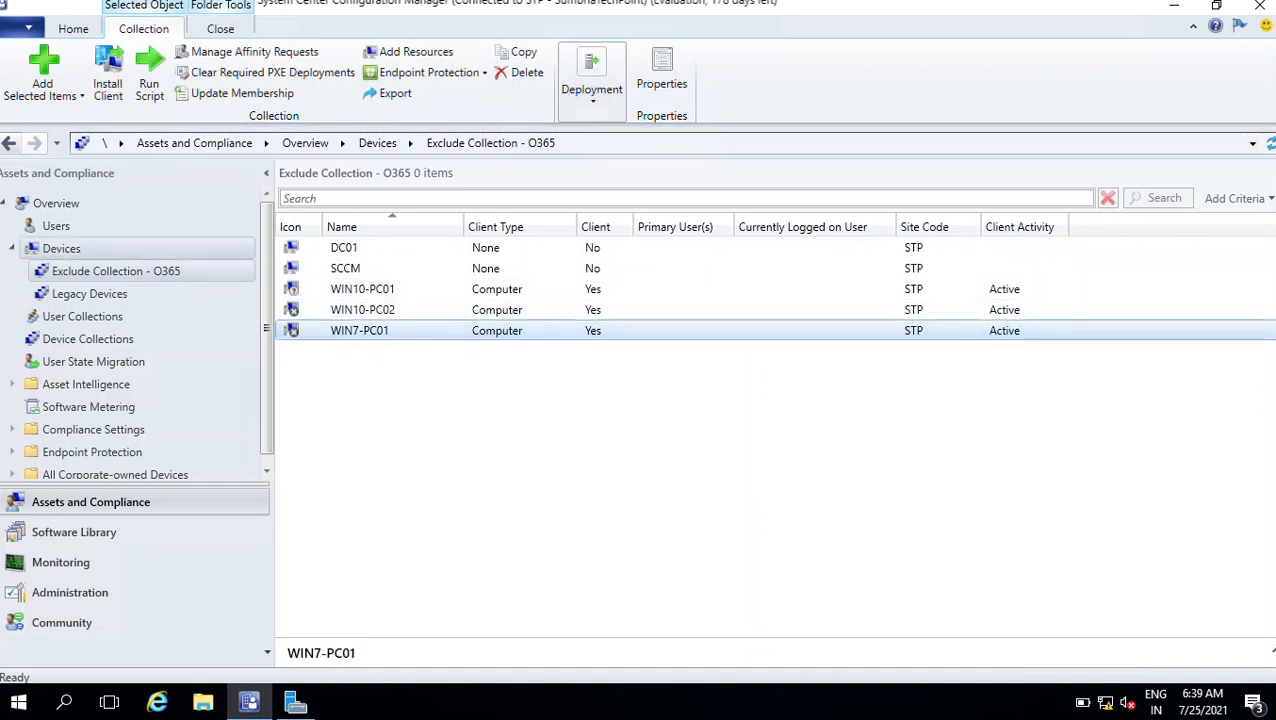
Add an Exclude Collections membership rule for Legacy Devices to the properties of Exclude Collection - O365 and save it.
click(62, 249)
click(88, 339)
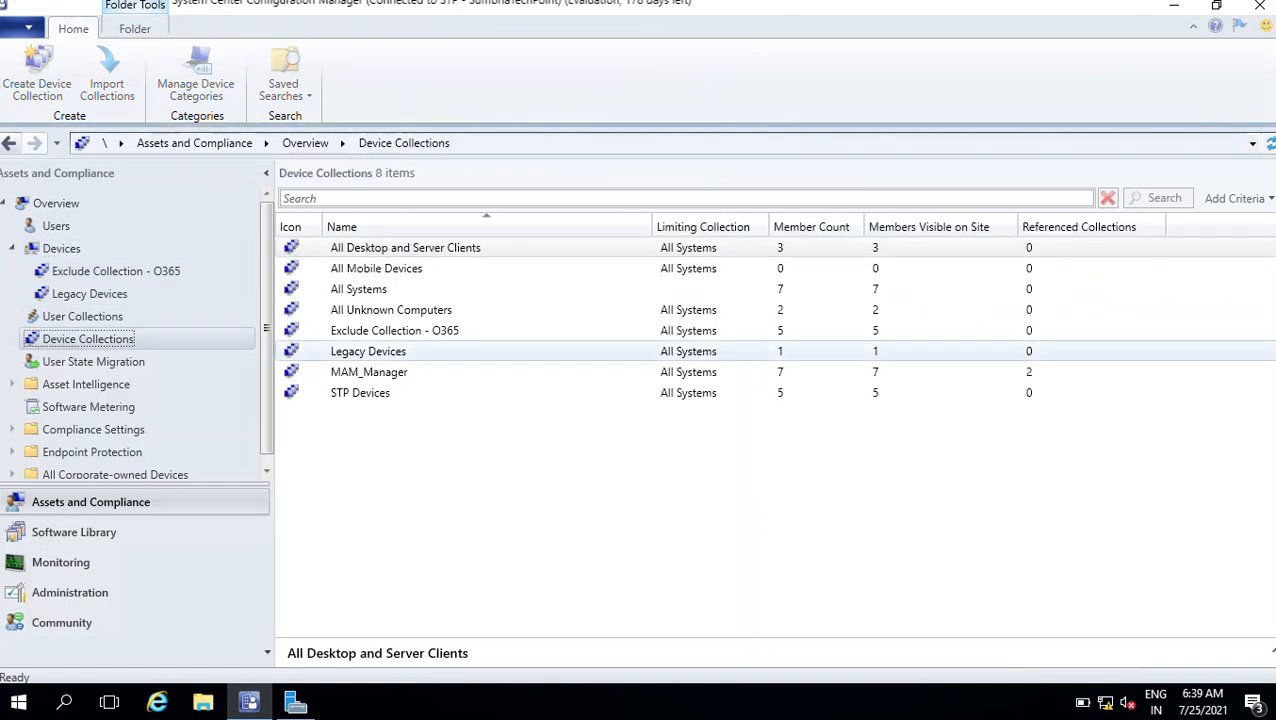
click(395, 331)
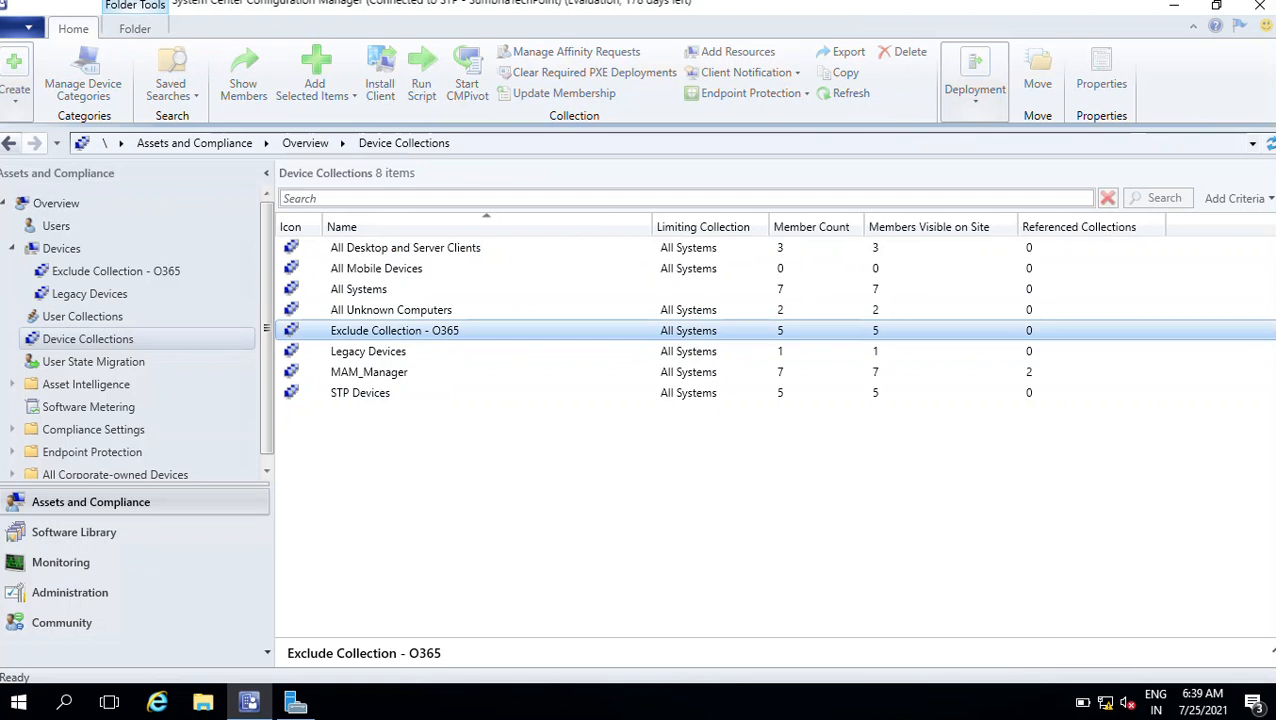
right_click(448, 330)
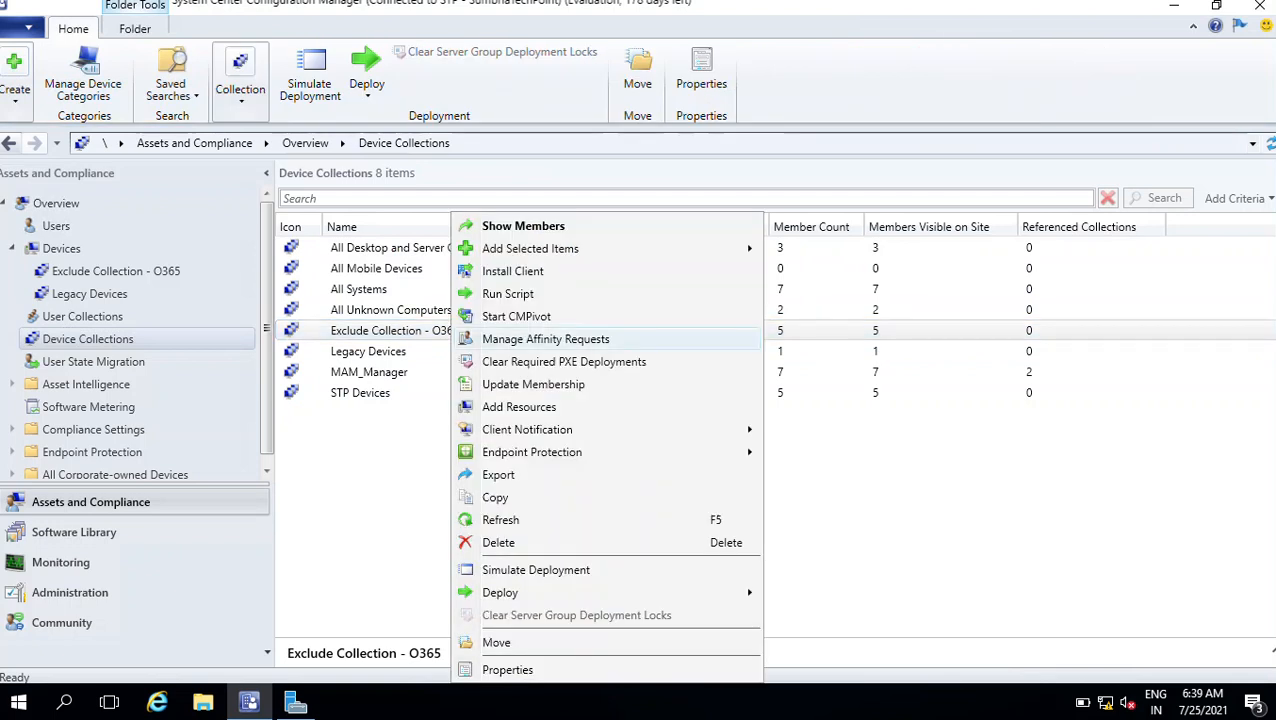
click(490, 672)
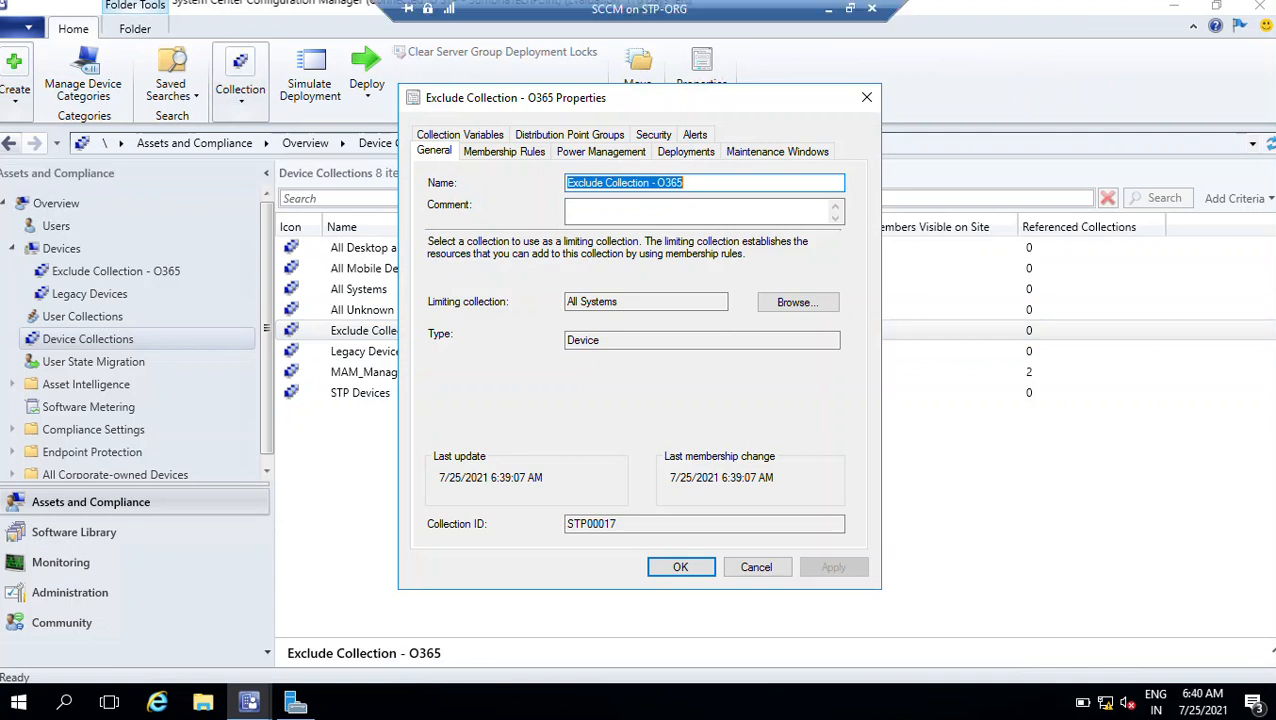
click(504, 151)
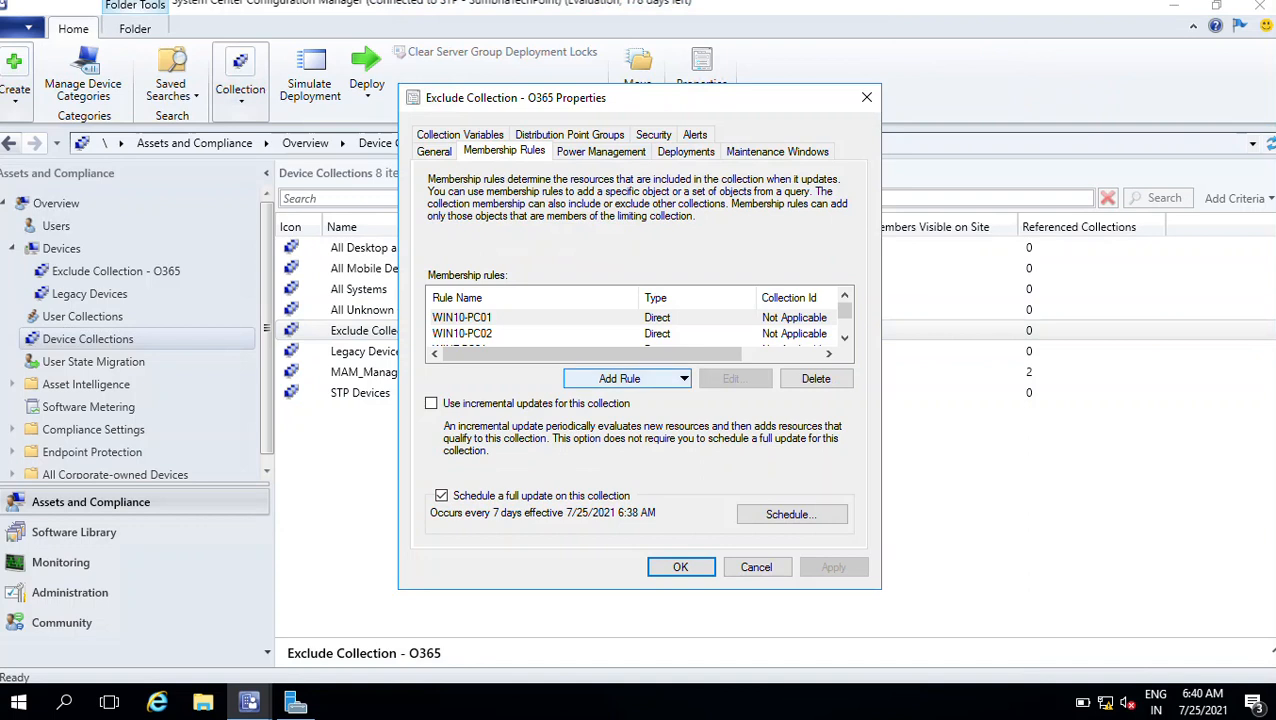
click(620, 378)
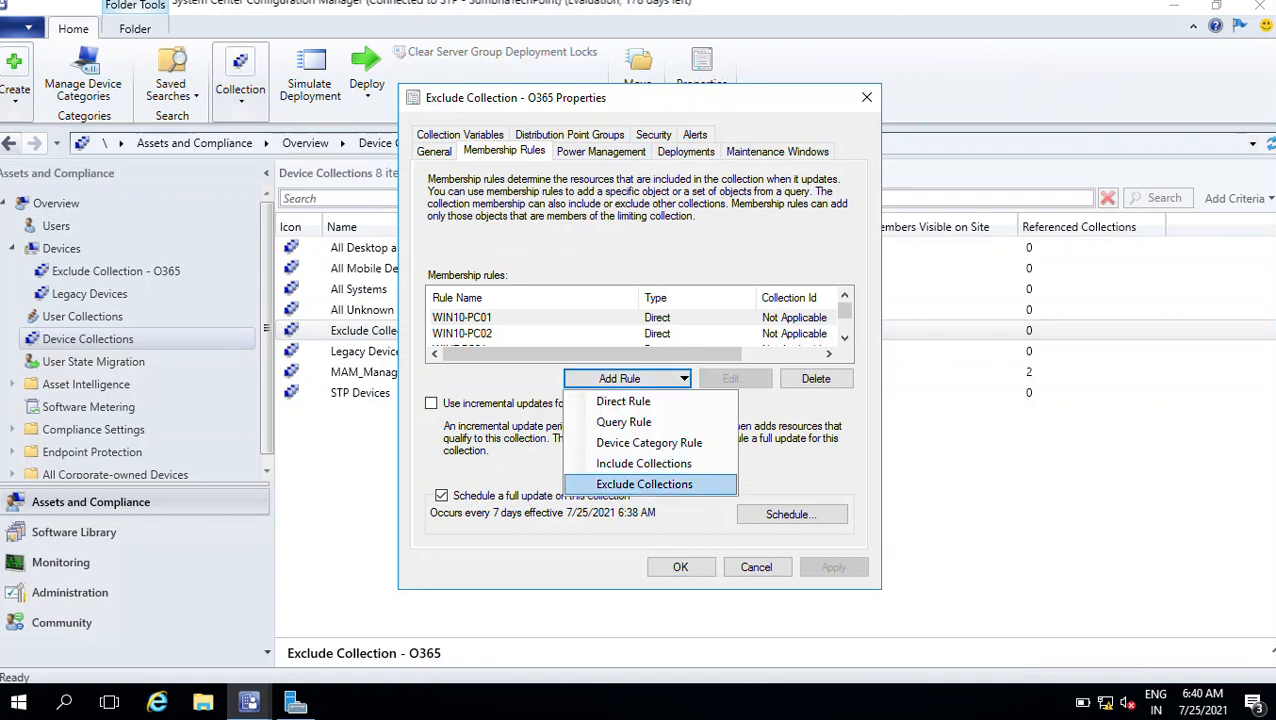
click(644, 484)
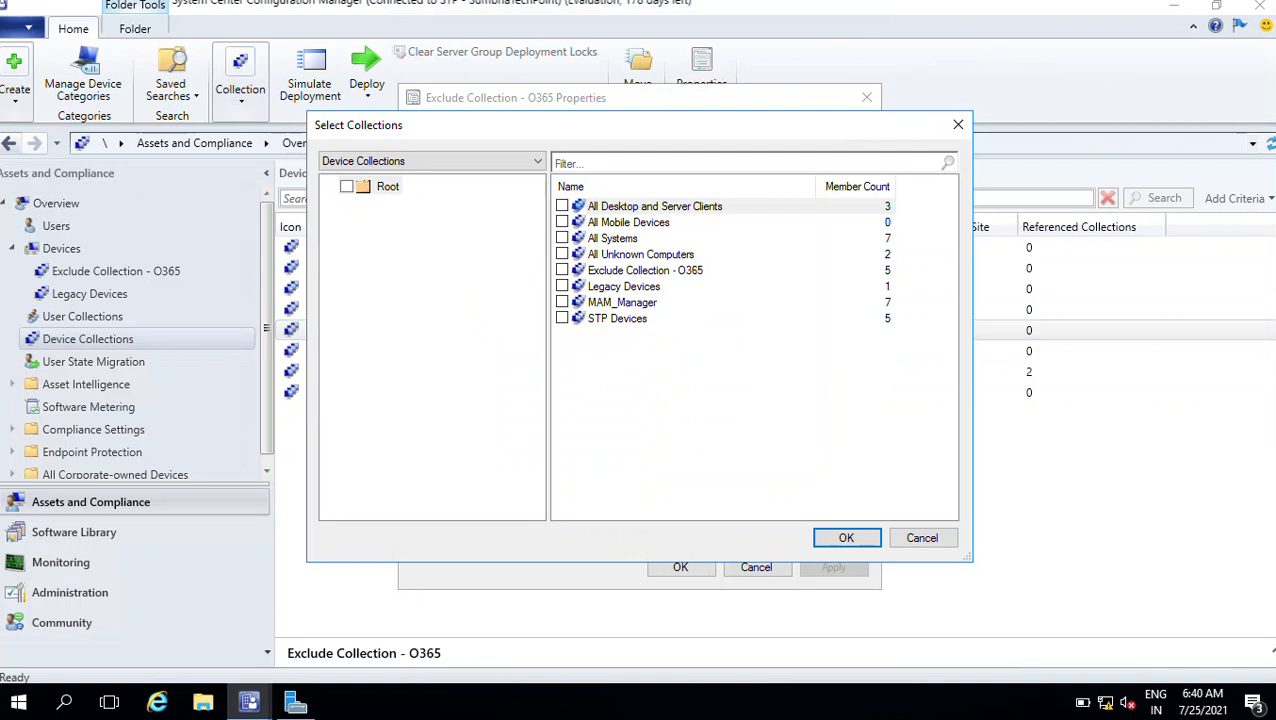
click(562, 286)
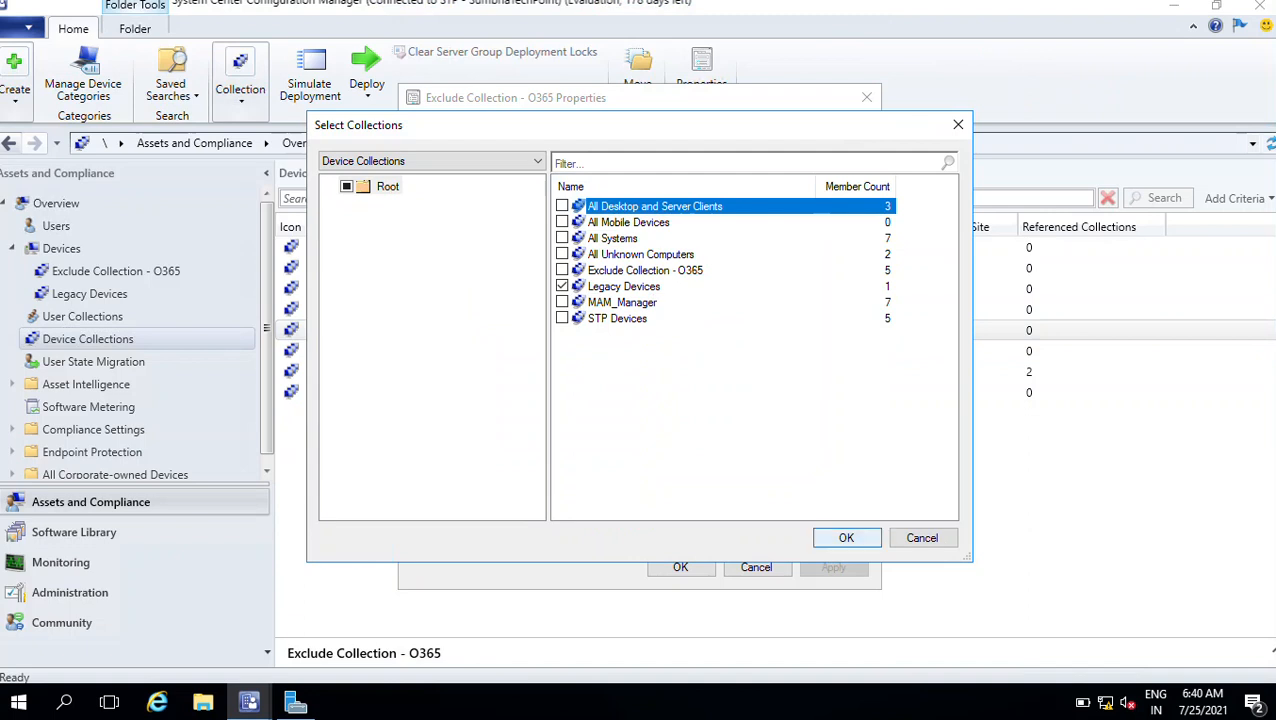
click(833, 567)
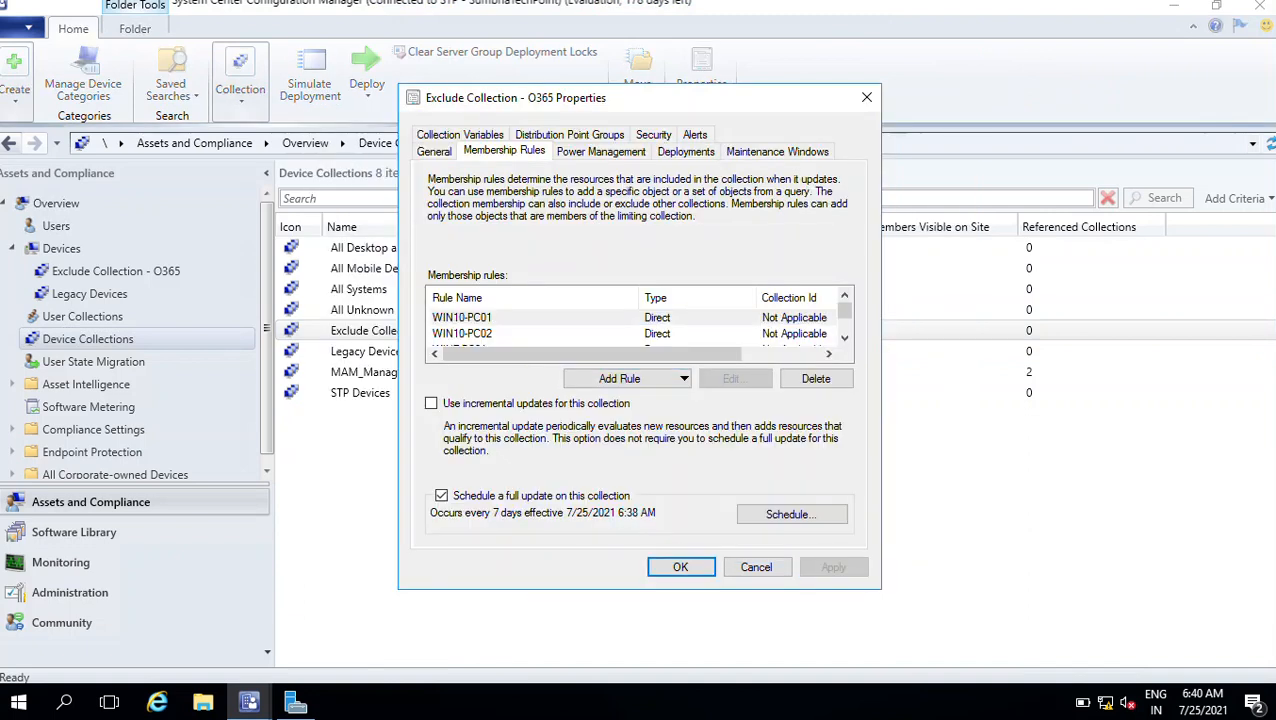
click(680, 567)
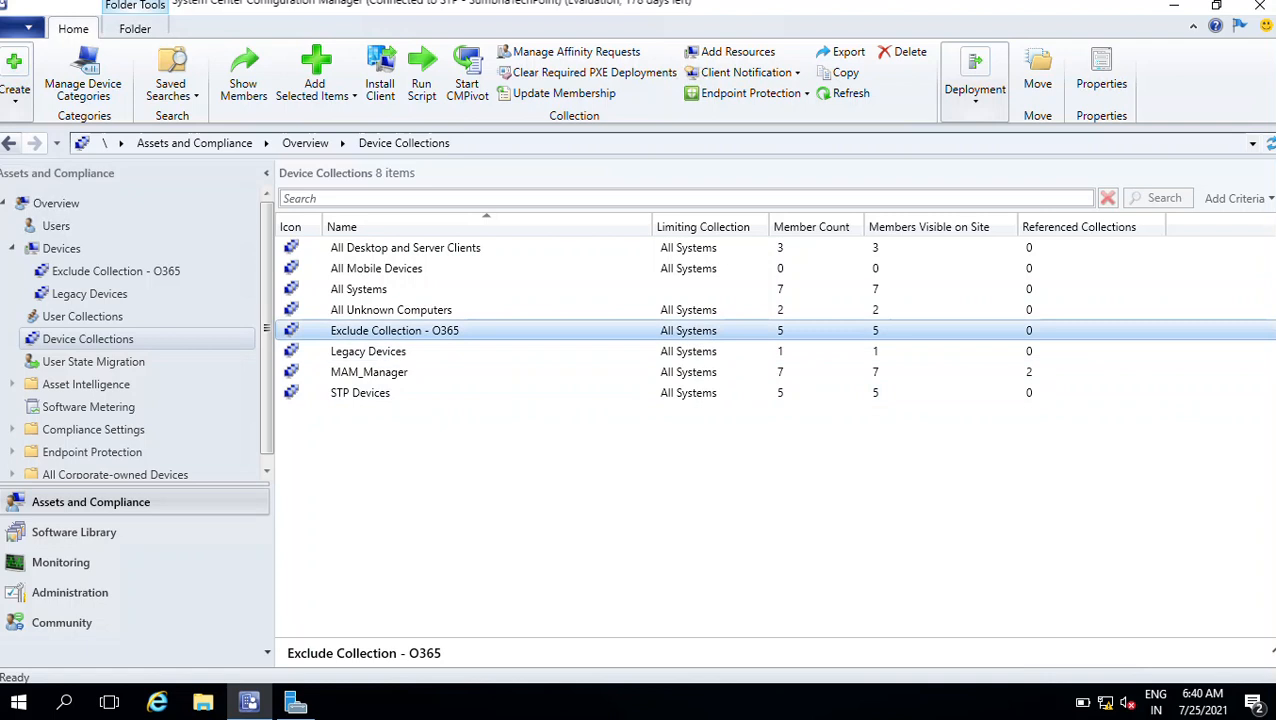
Refresh the device collections list and show the members of Exclude Collection - O365 again.
key(F5)
double_click(395, 331)
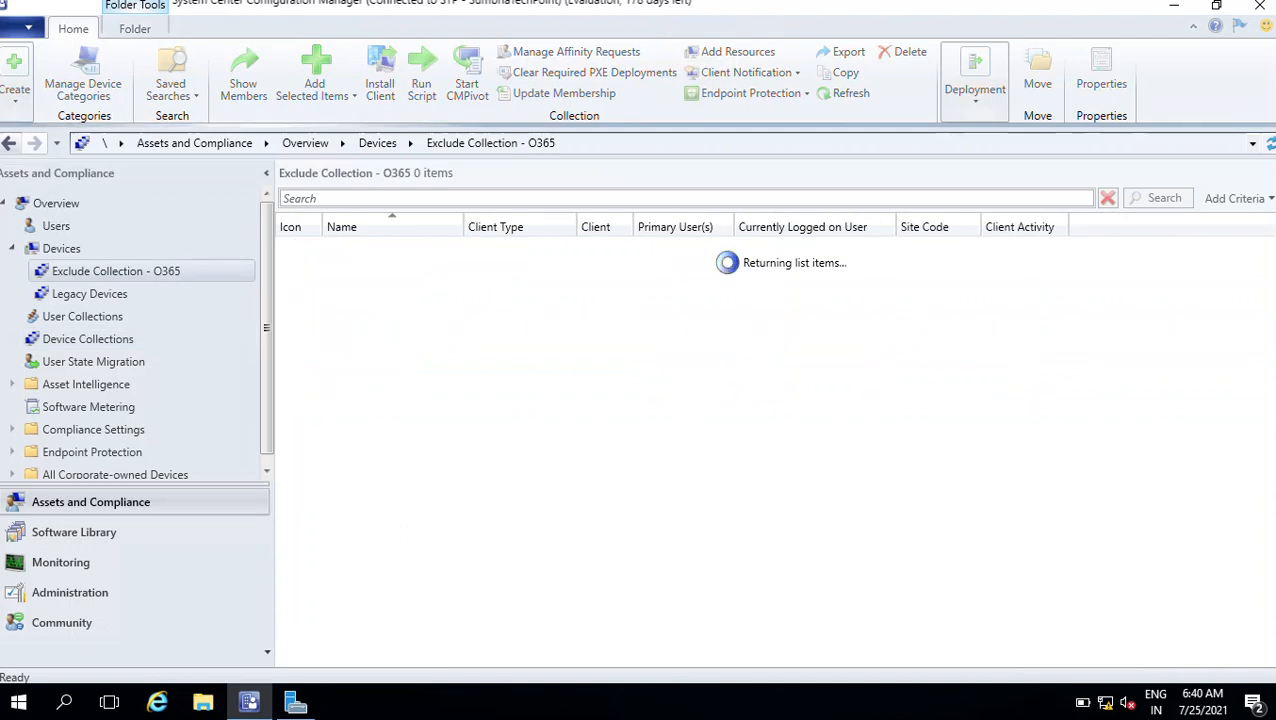